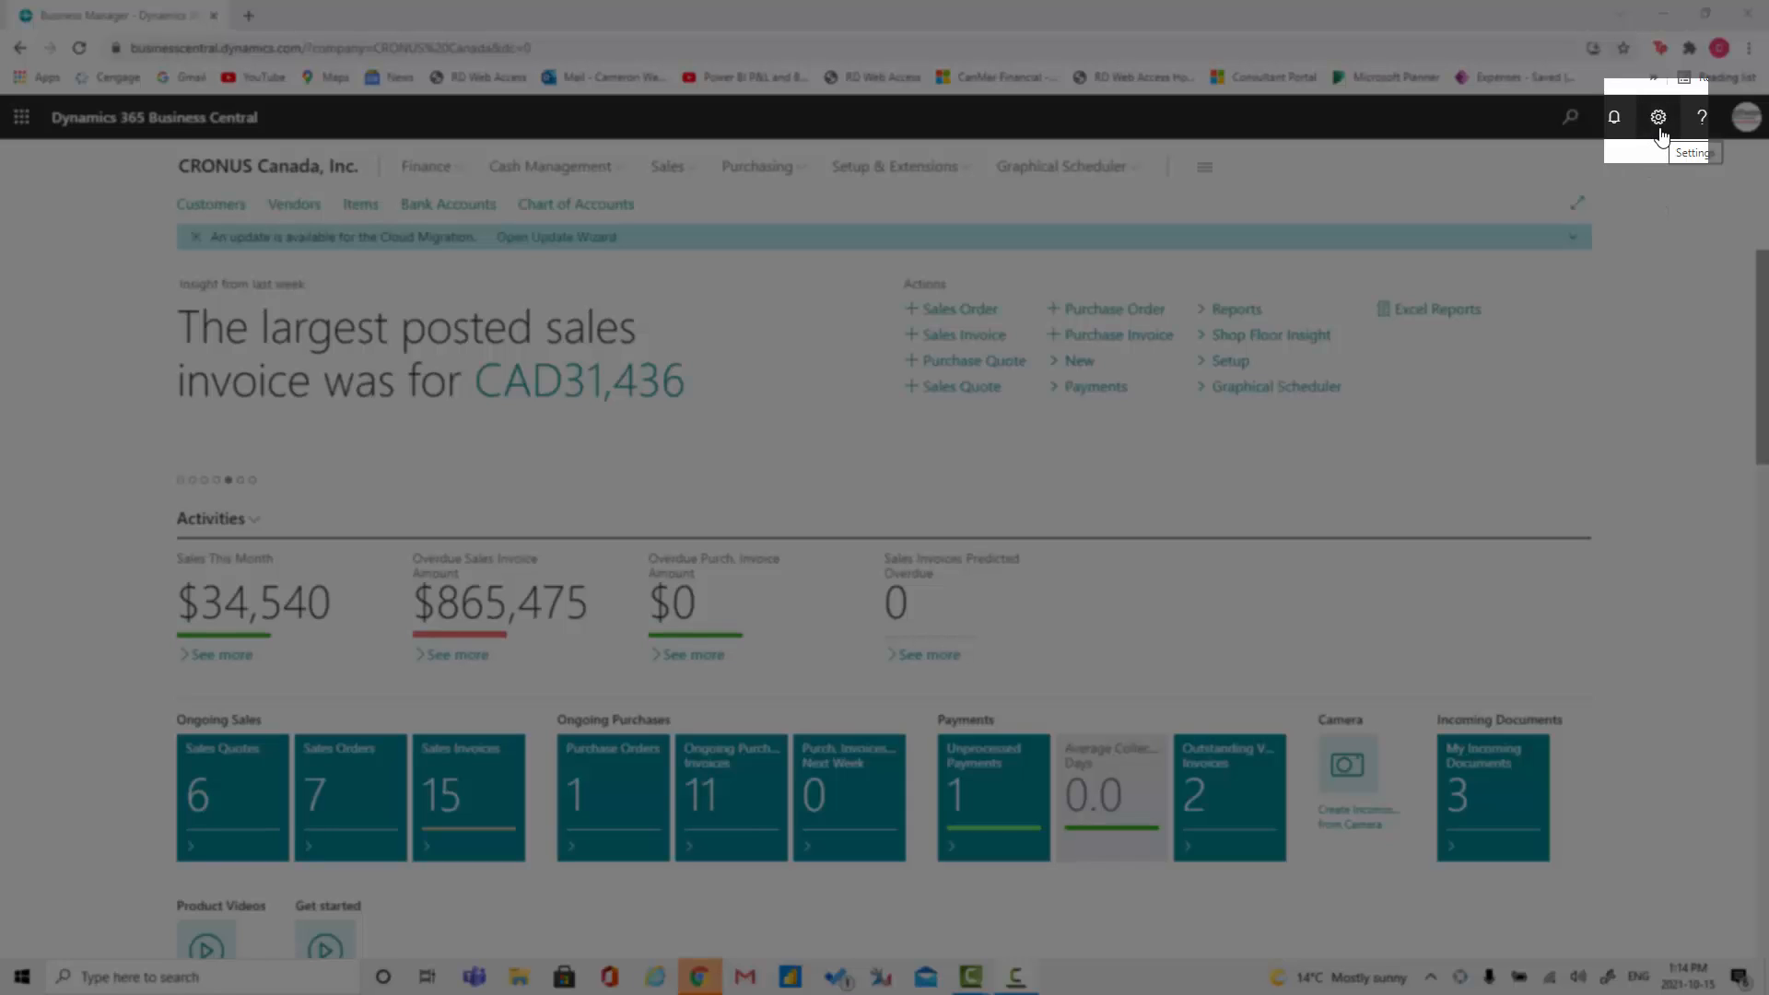
# Start personalizing the Business Manager home page
pyautogui.click(1659, 129)
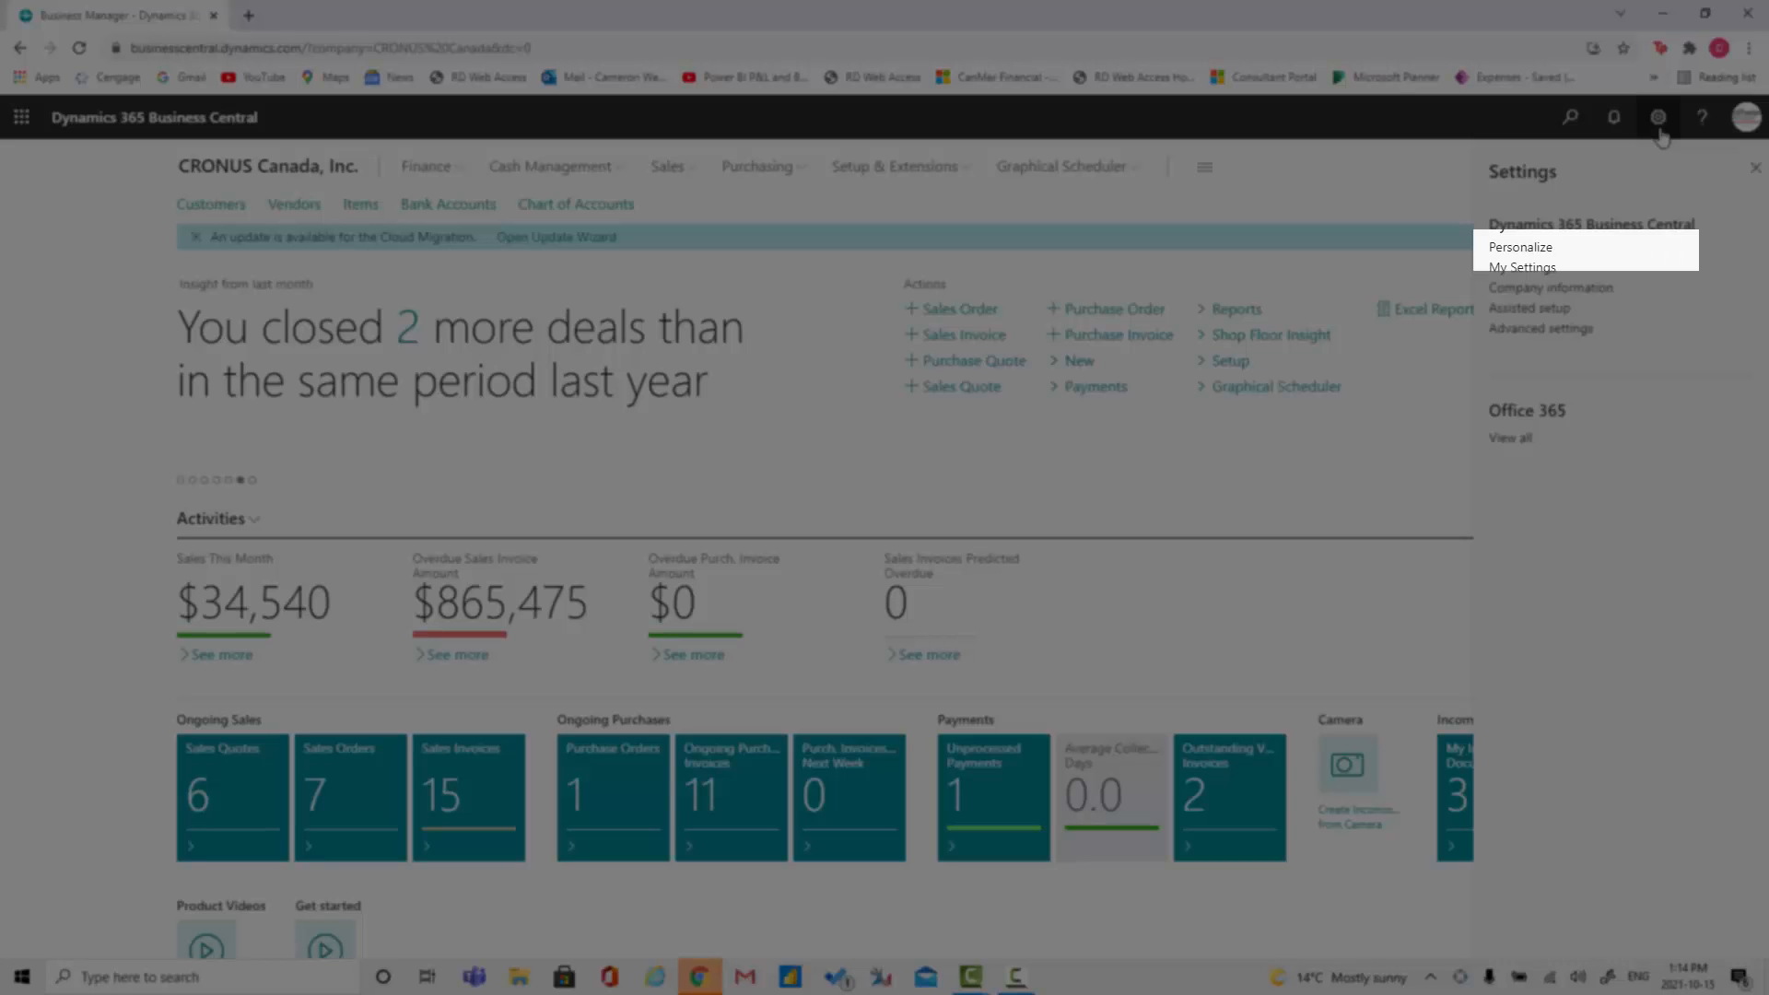
pyautogui.click(1536, 251)
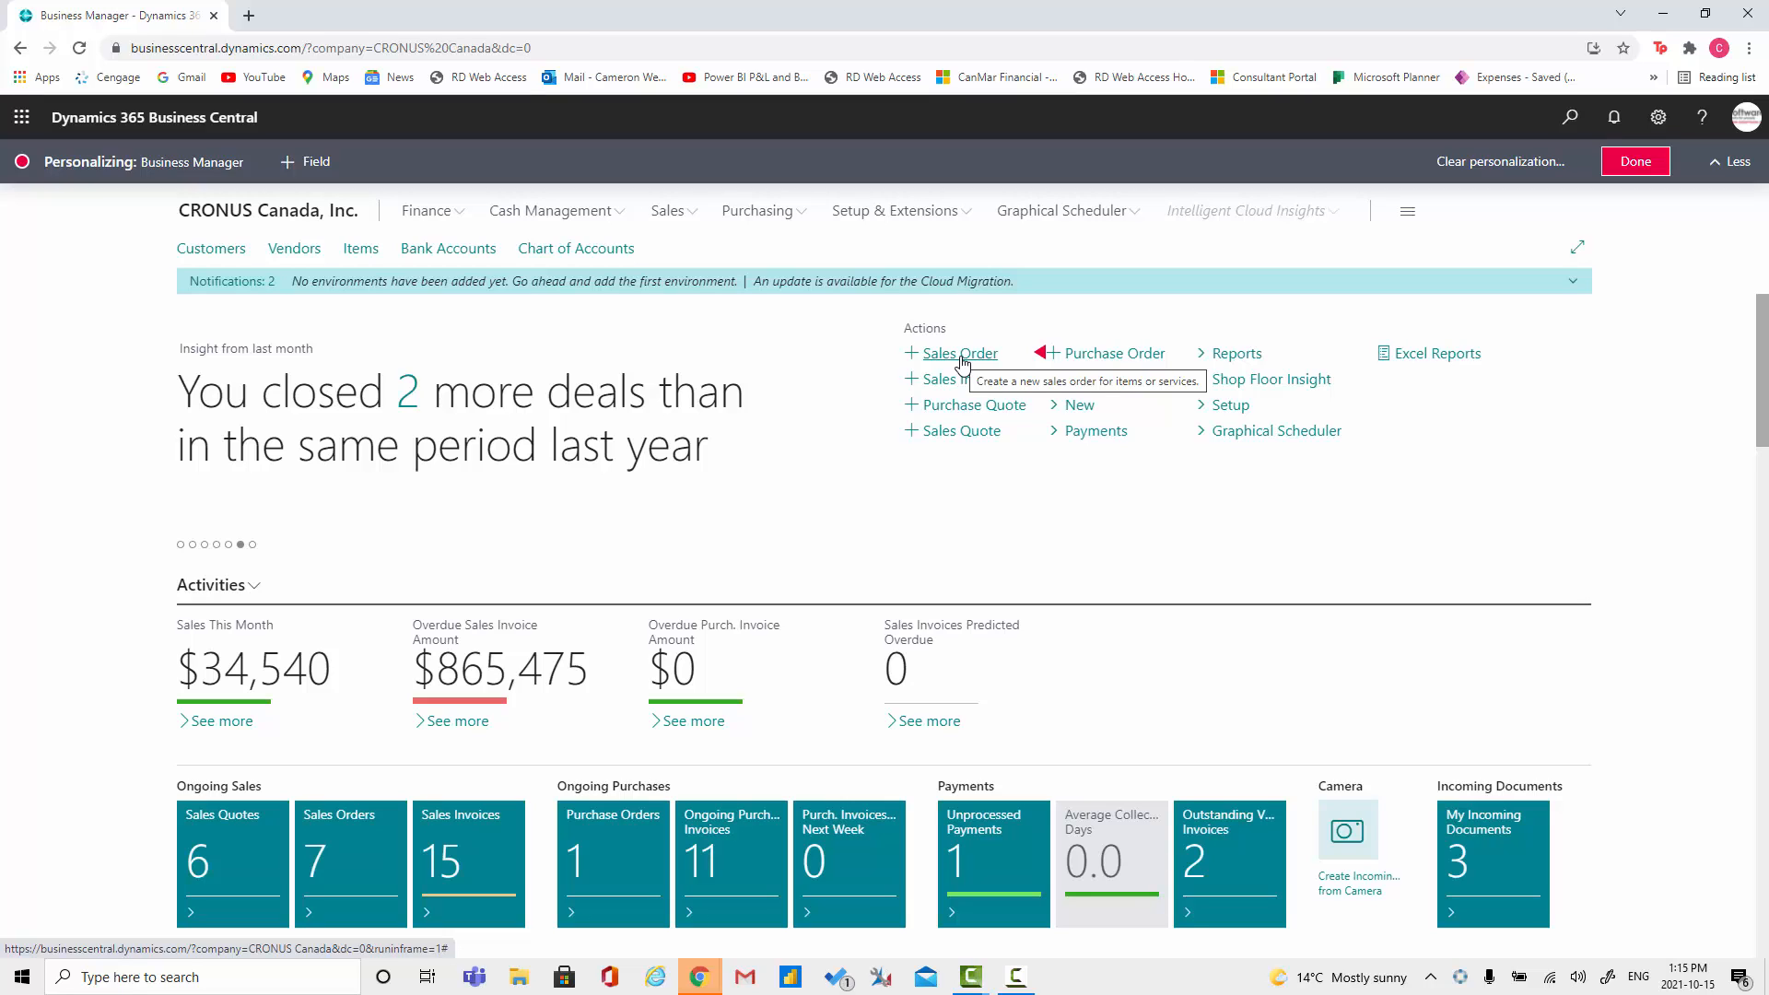
# Move the Sales Order action between Purchase Quote and Sales Quote, and place the Purchasing menu ahead of Sales
pyautogui.moveTo(961, 365); pyautogui.dragTo(963, 419)
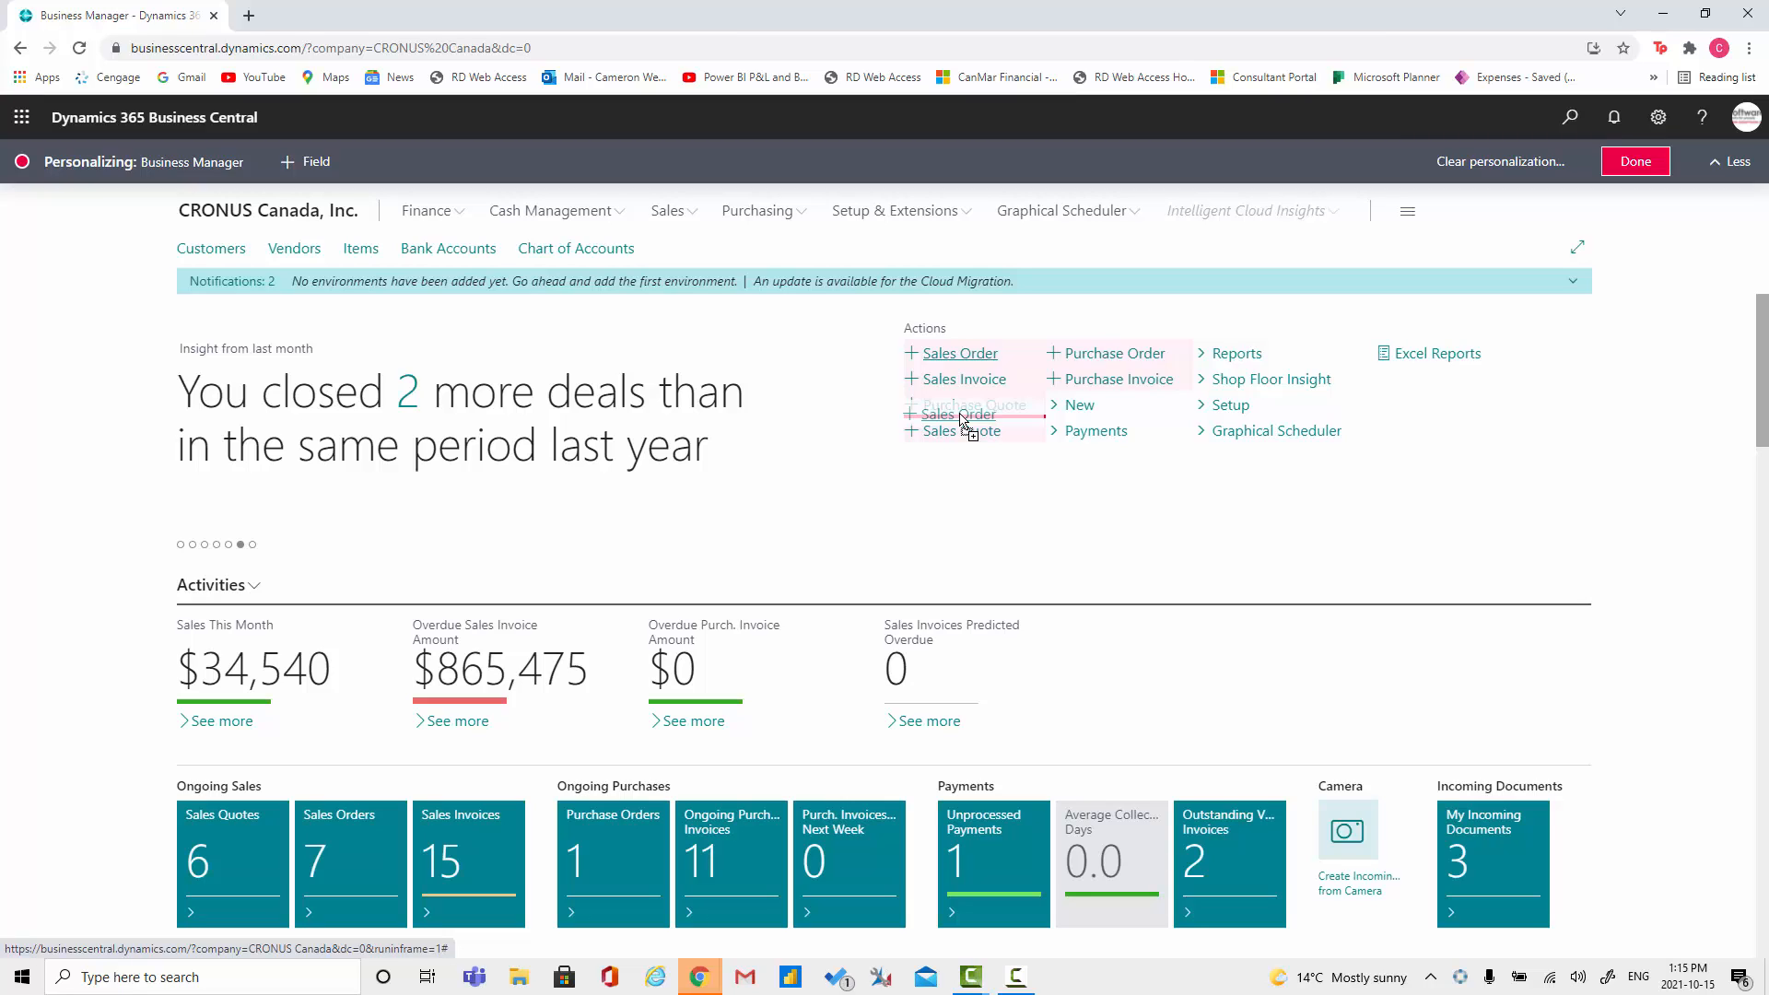
pyautogui.moveTo(961, 417); pyautogui.dragTo(960, 439)
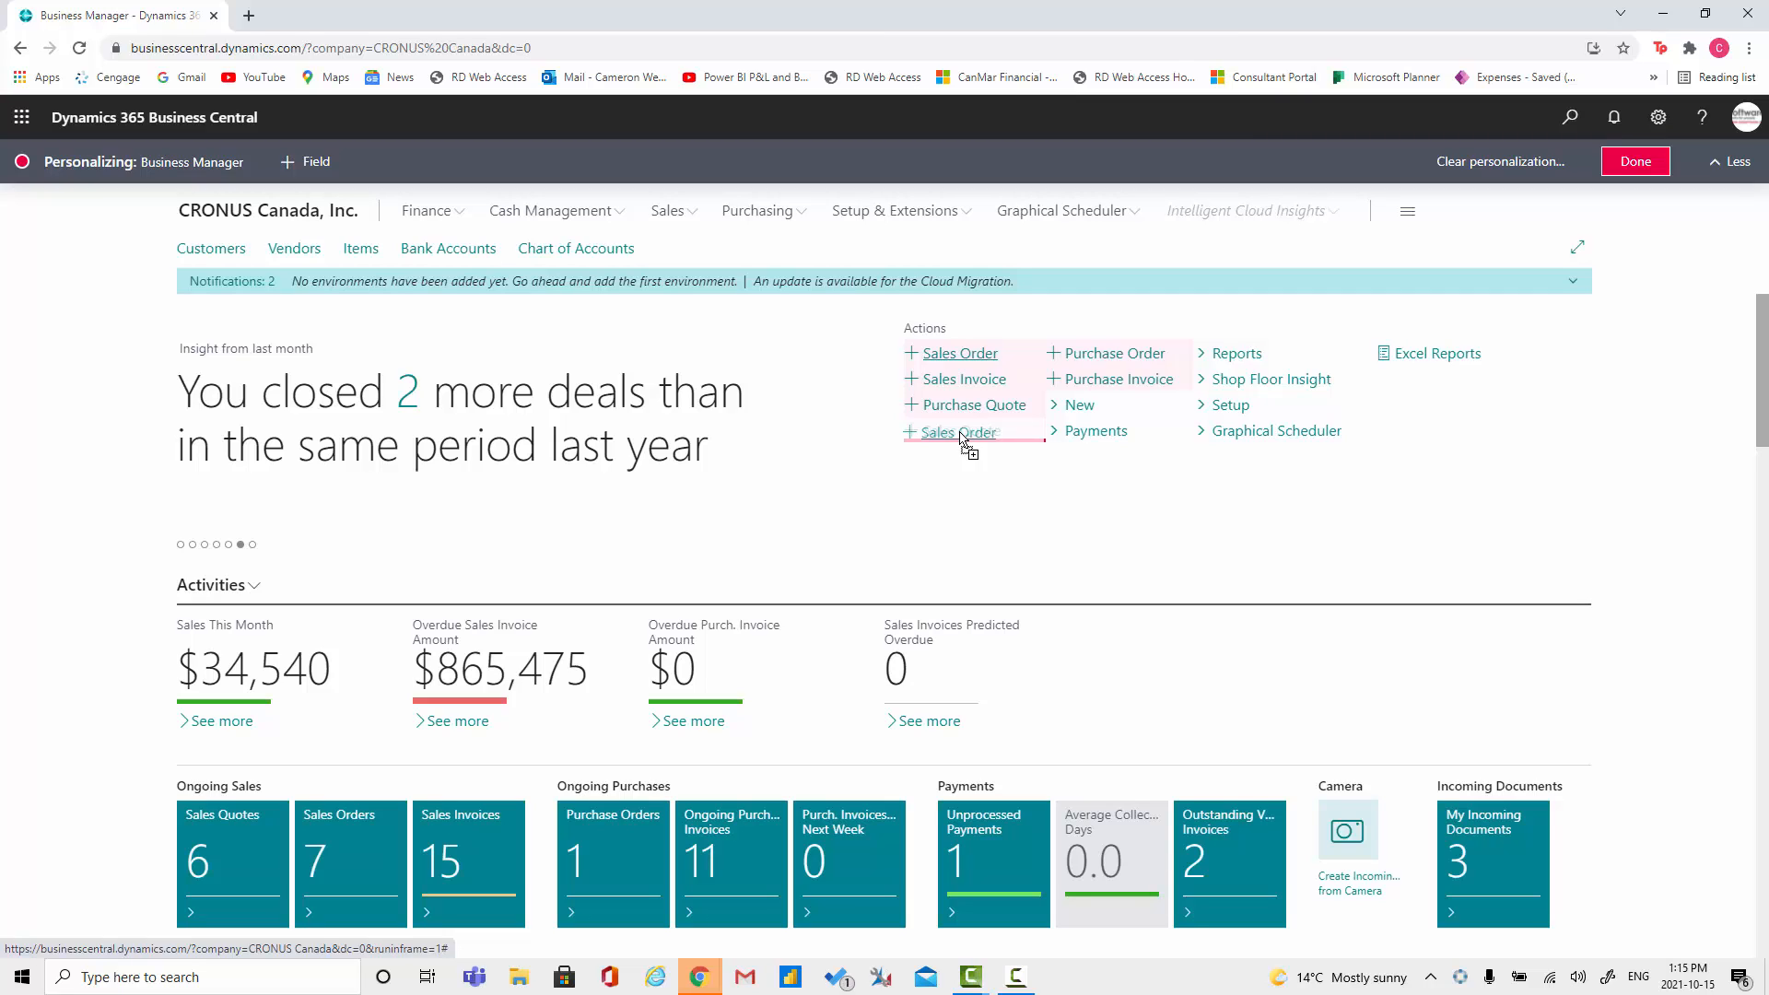
pyautogui.moveTo(961, 439); pyautogui.dragTo(963, 421)
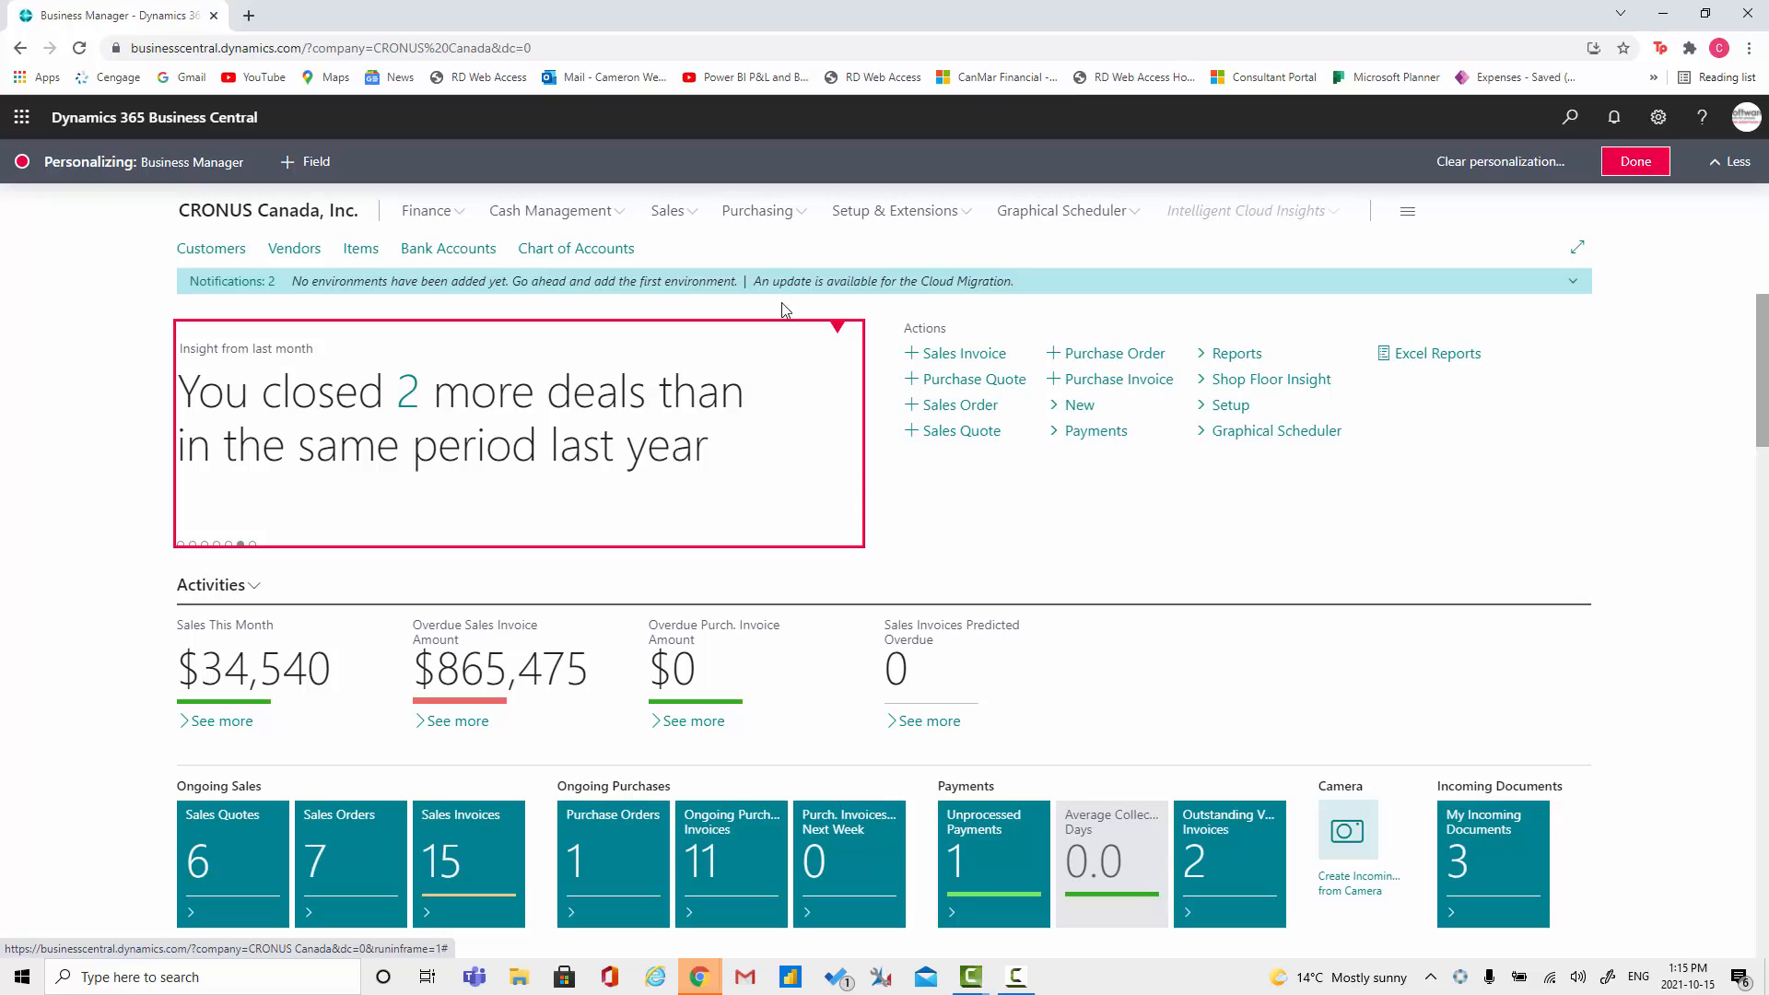
pyautogui.moveTo(777, 226); pyautogui.dragTo(677, 223)
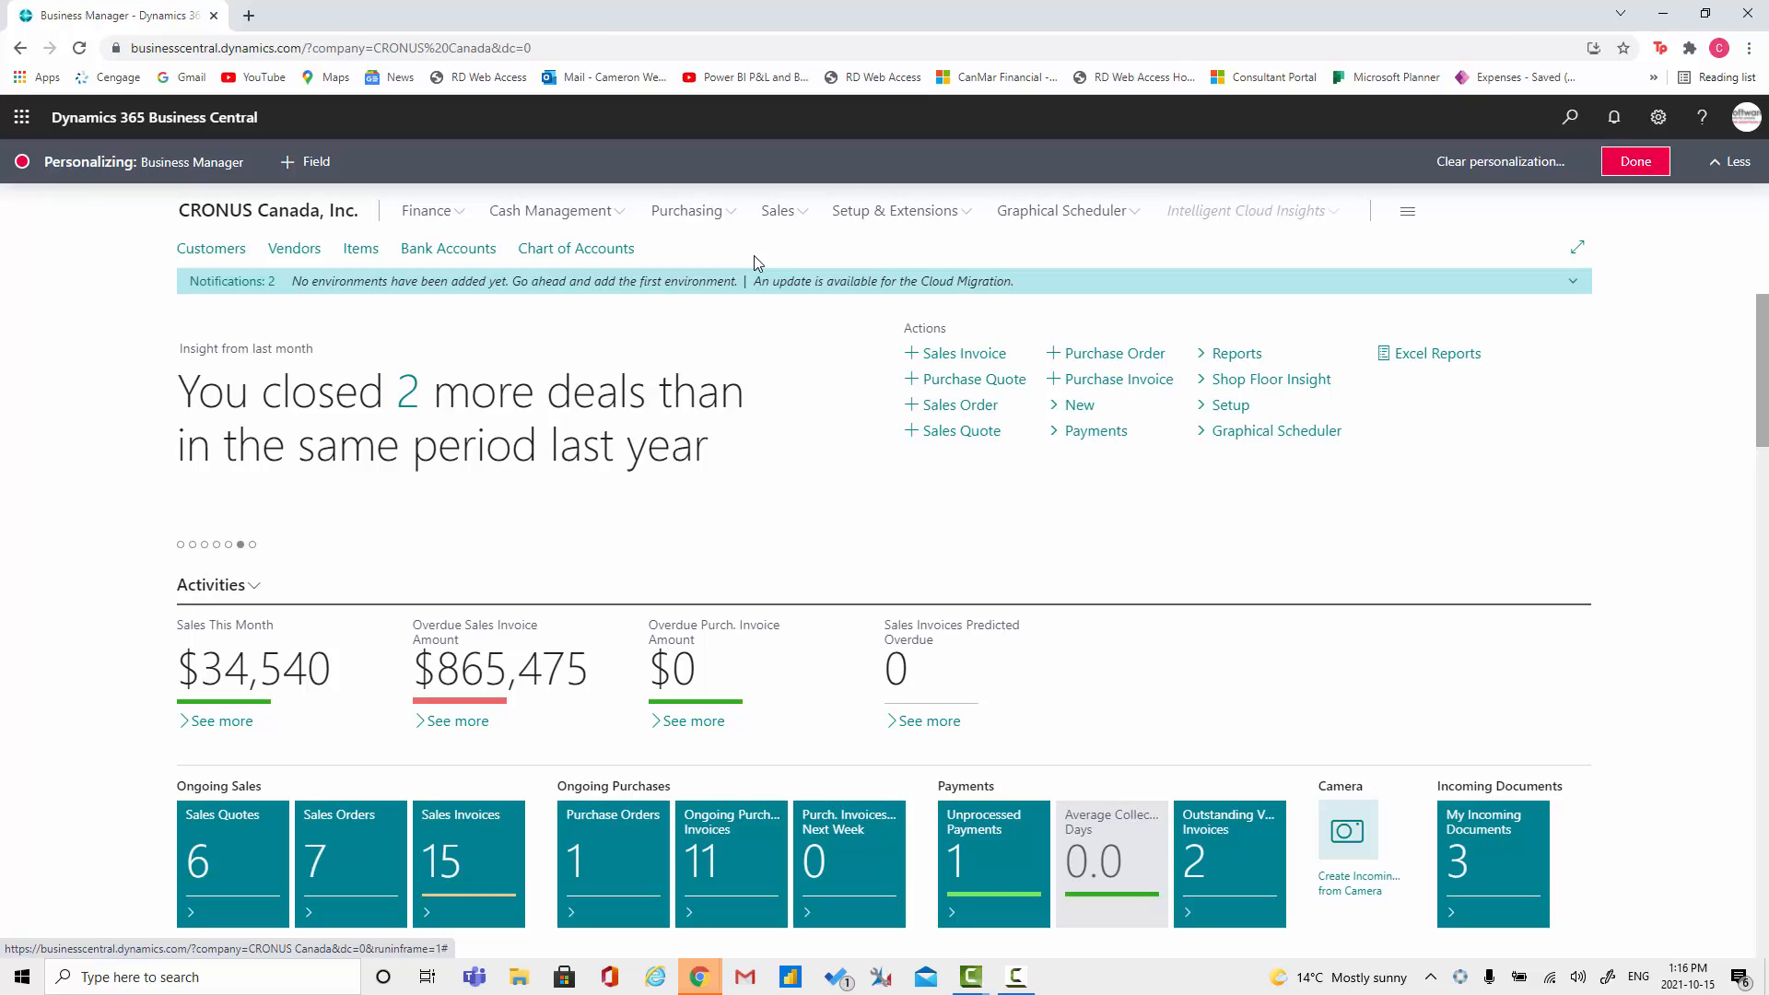
# Move the Approvals part ahead of Email Status and put it back after Email Status
pyautogui.scroll(-5, 789, 347)
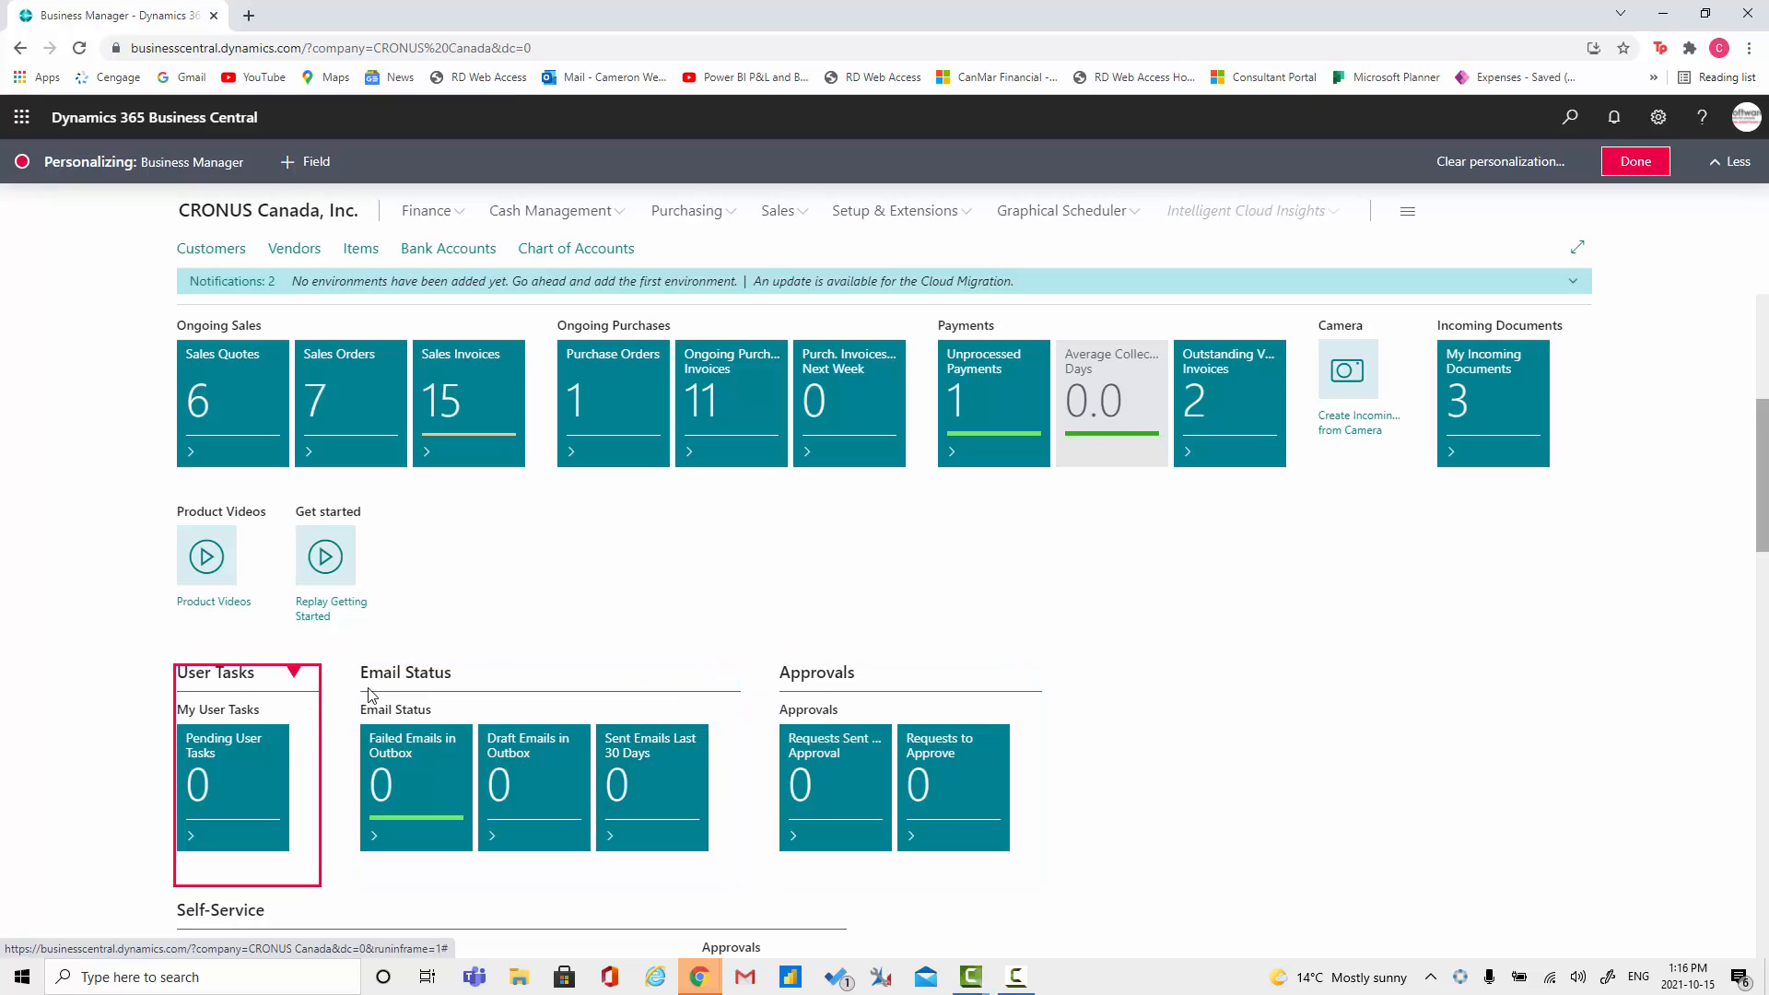
pyautogui.moveTo(866, 675); pyautogui.dragTo(341, 682)
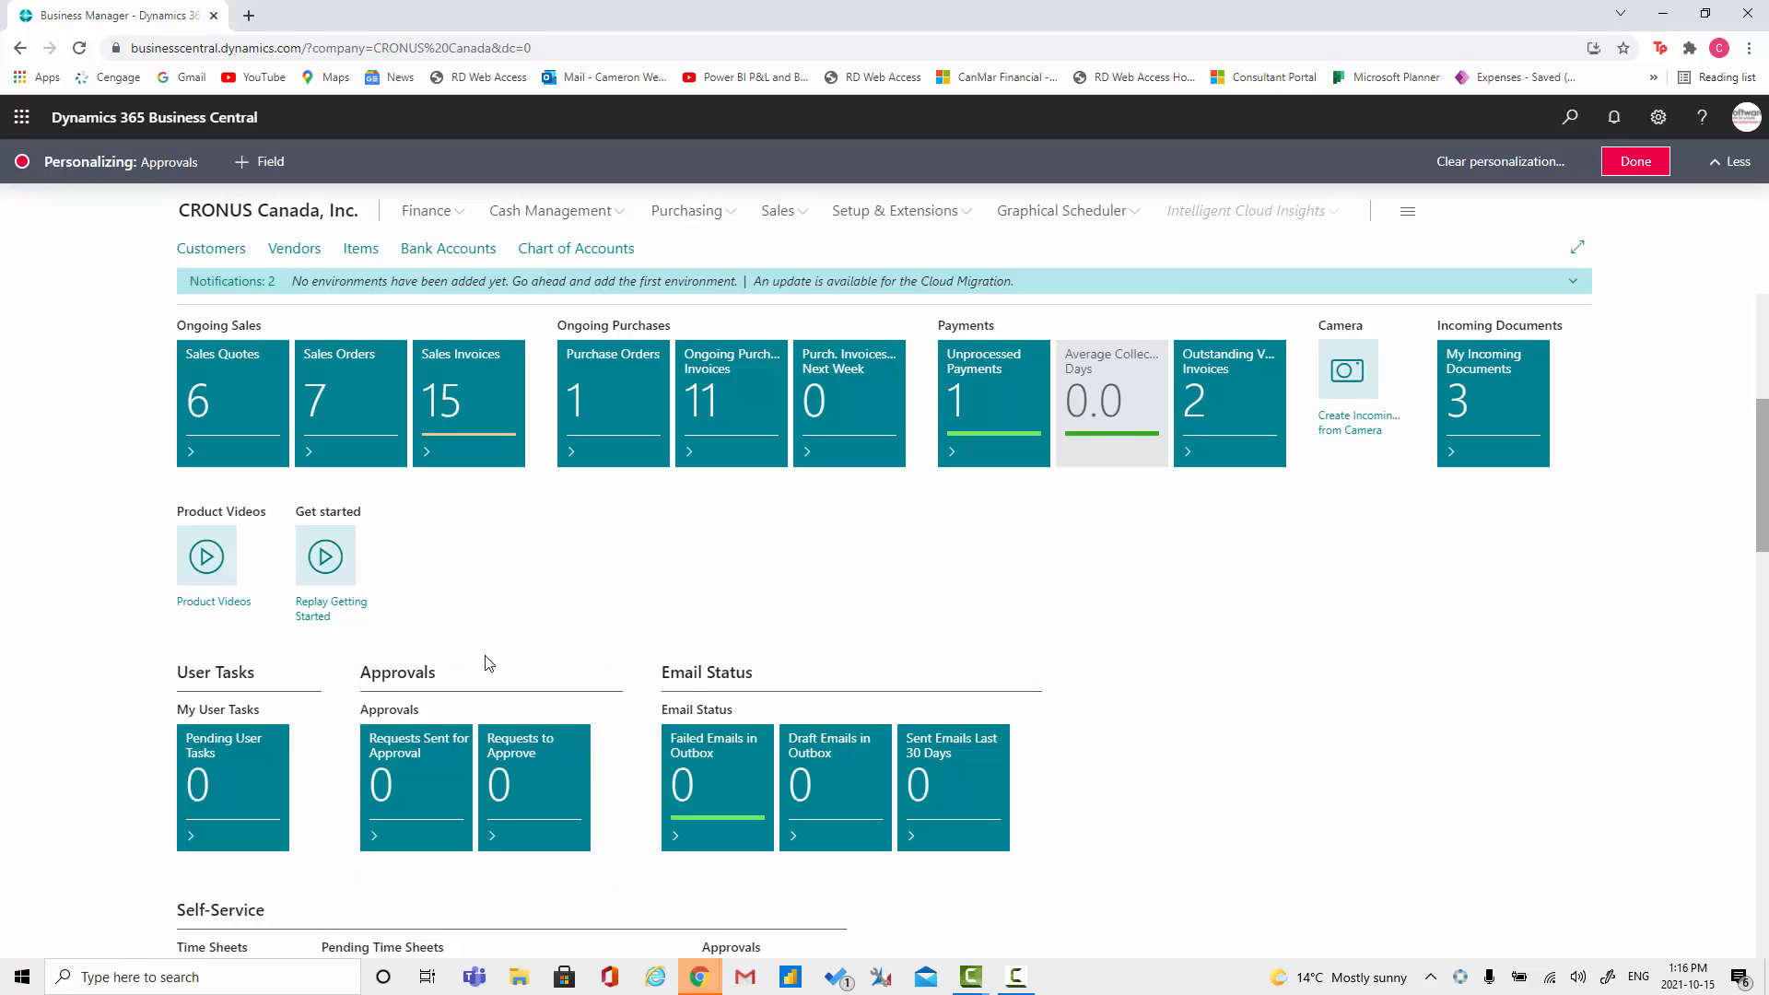
pyautogui.moveTo(595, 671); pyautogui.dragTo(1058, 682)
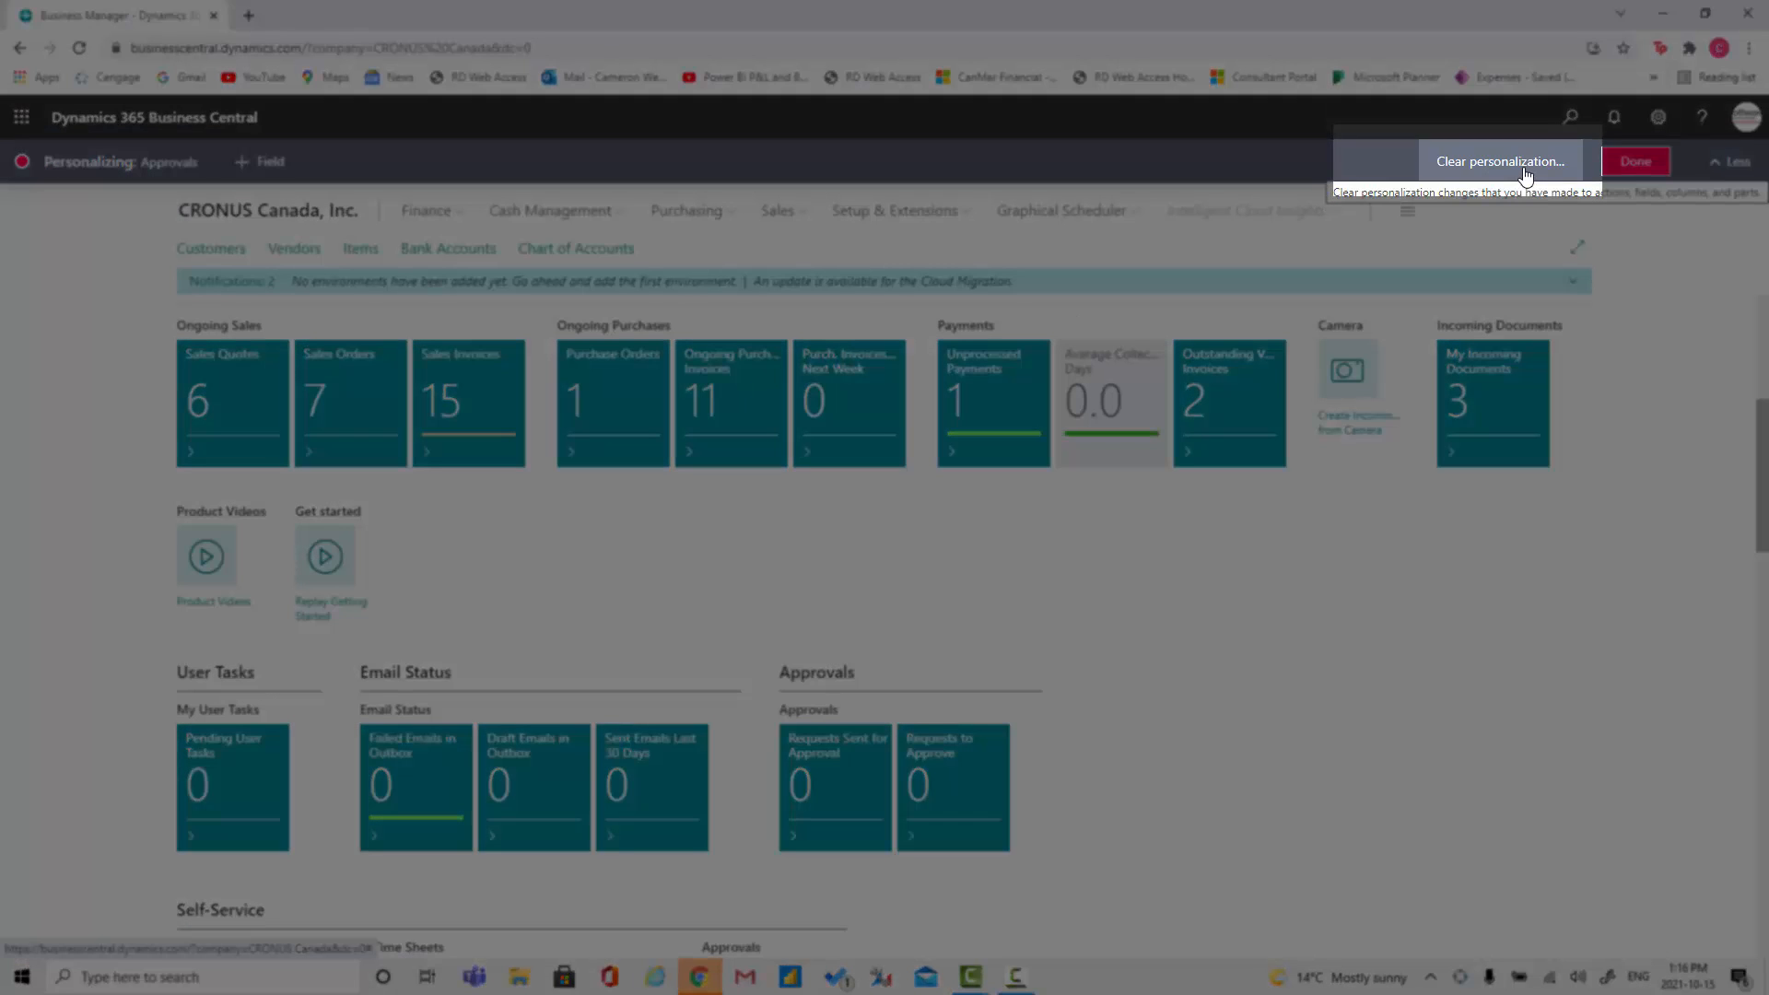
# Clear all personalization of the home page and confirm restoring its original layout
pyautogui.click(1525, 171)
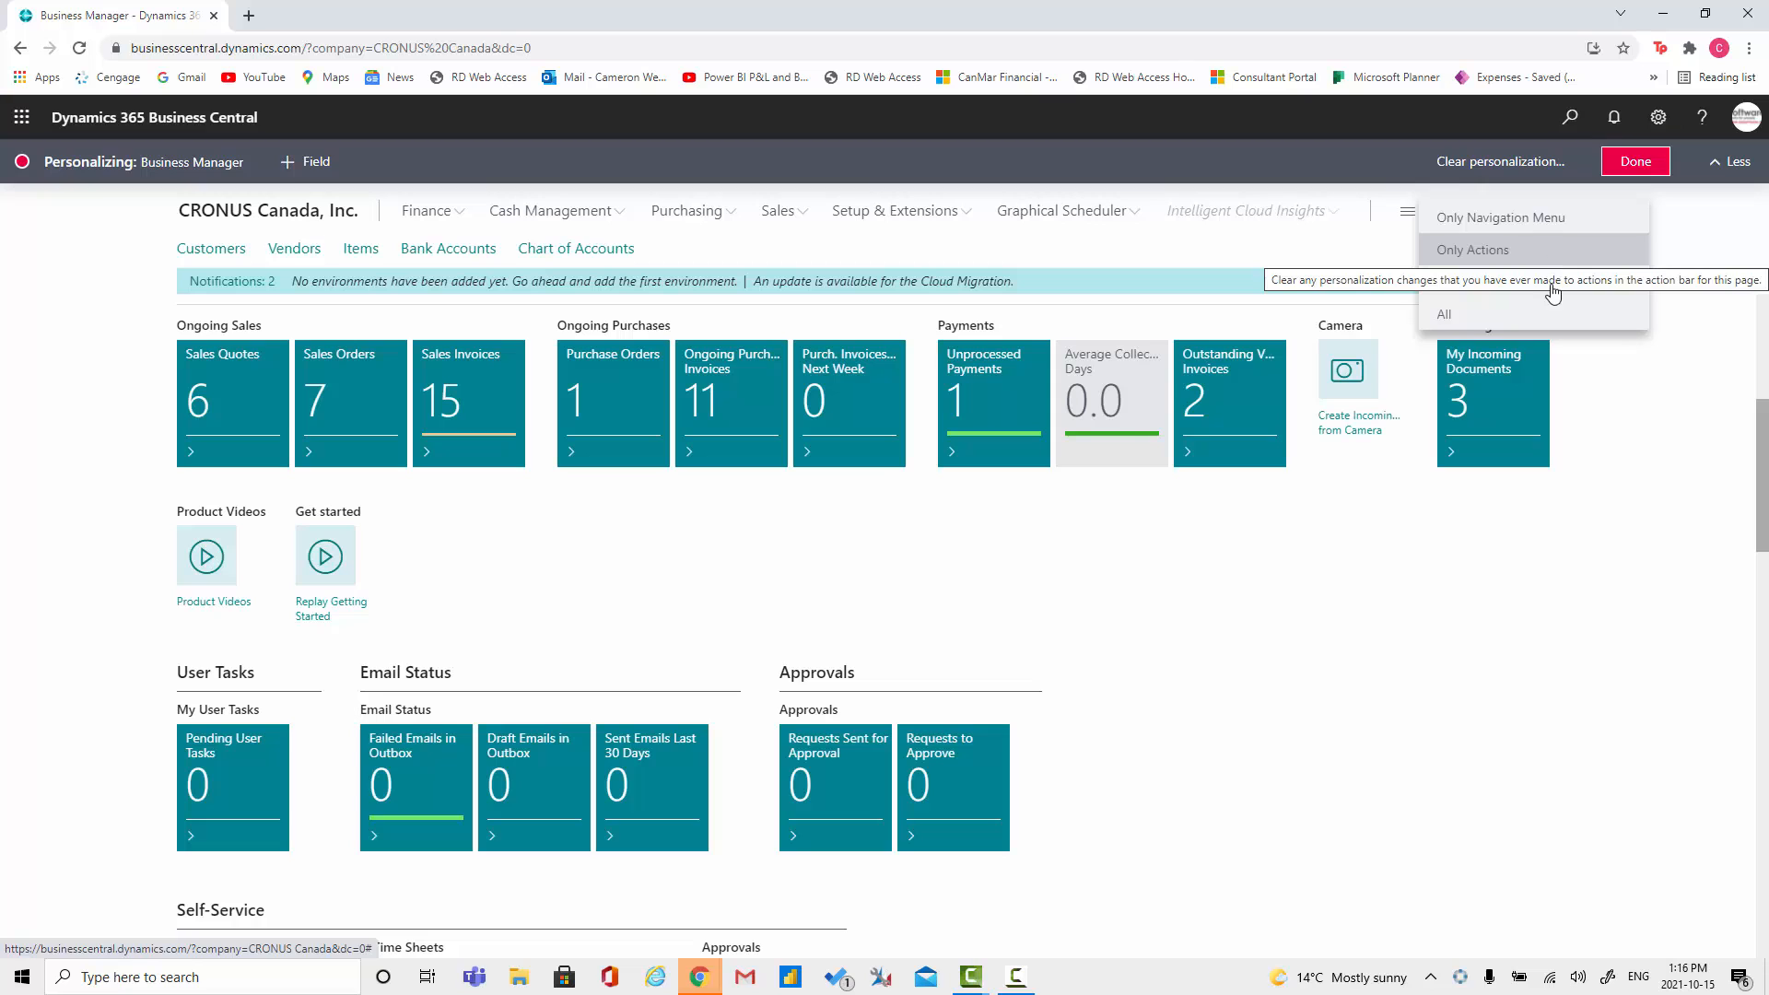
pyautogui.click(1626, 511)
pyautogui.scroll(5, 1404, 484)
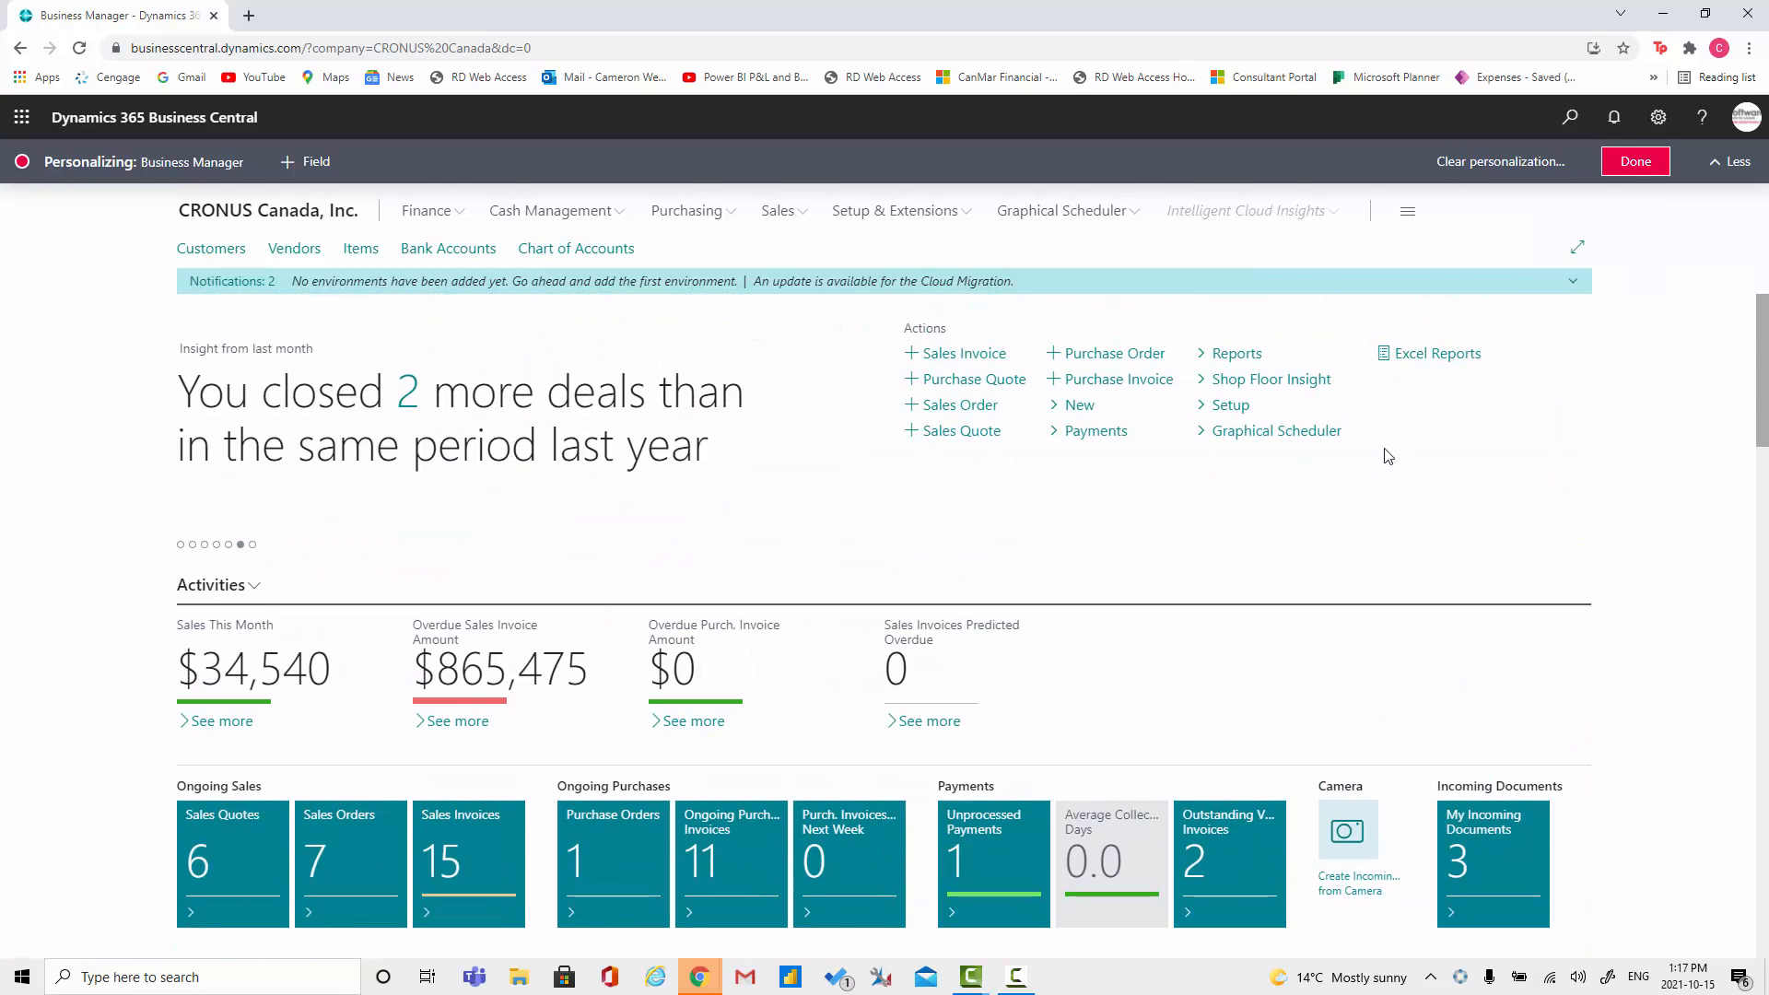
pyautogui.click(1486, 163)
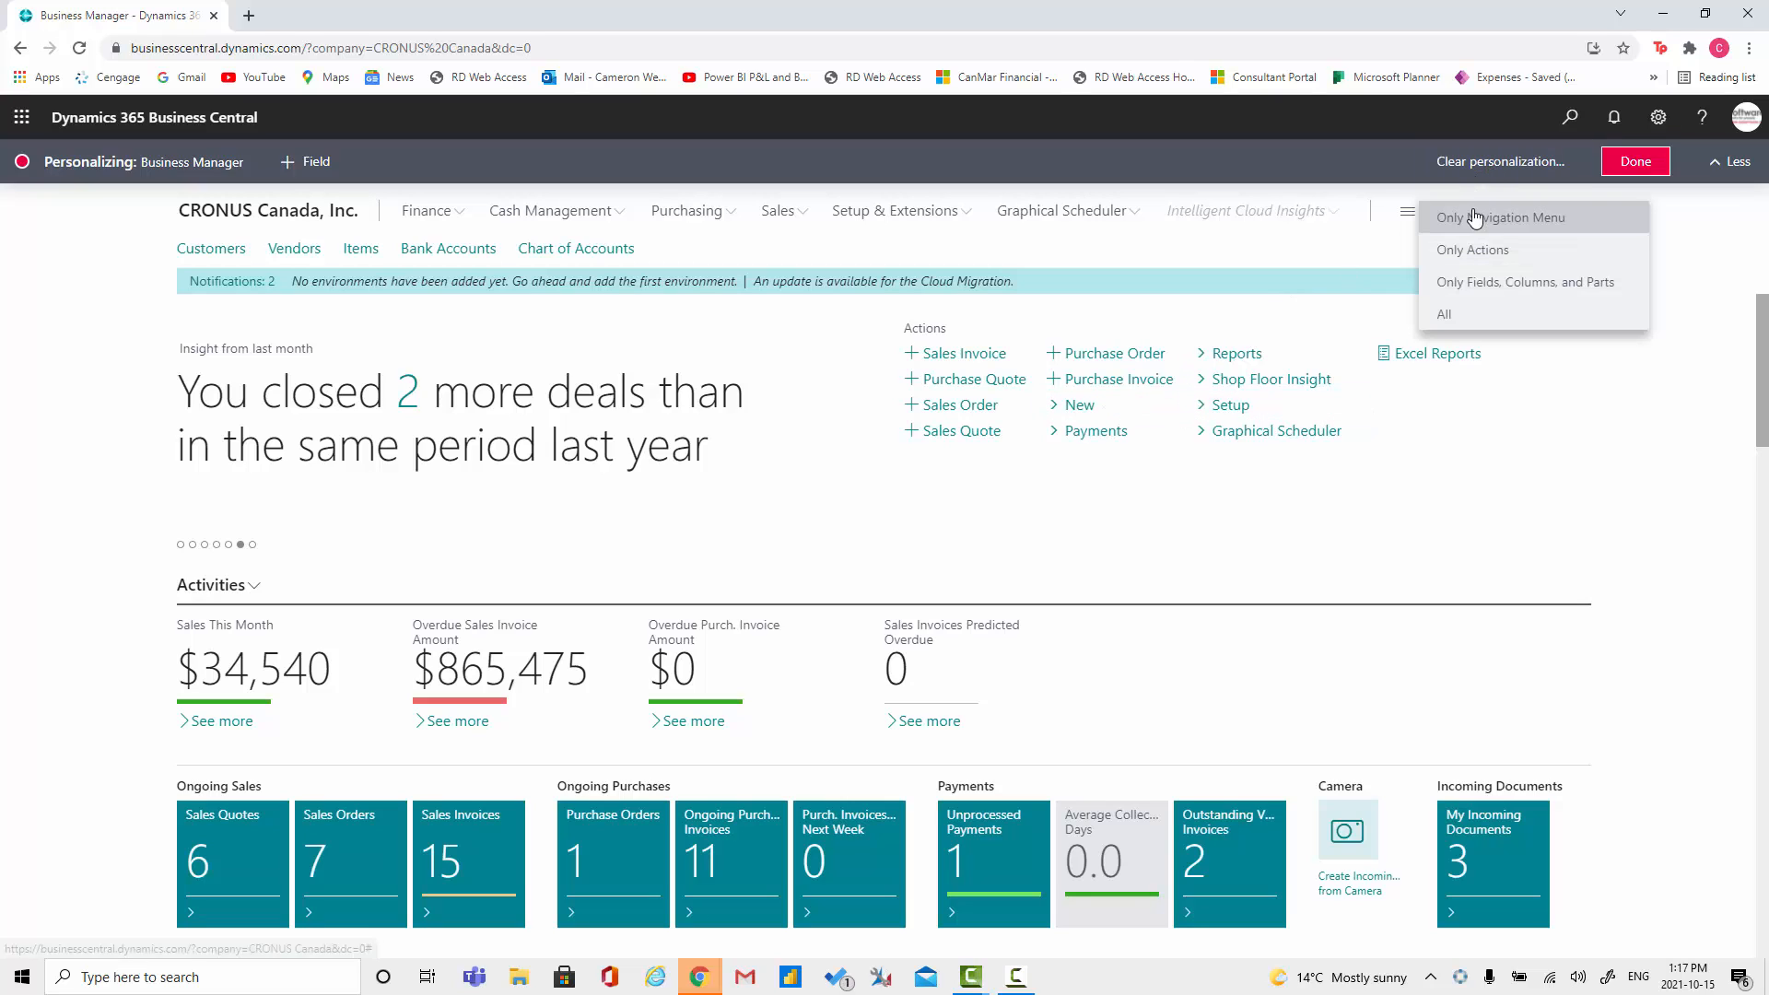
pyautogui.click(1471, 322)
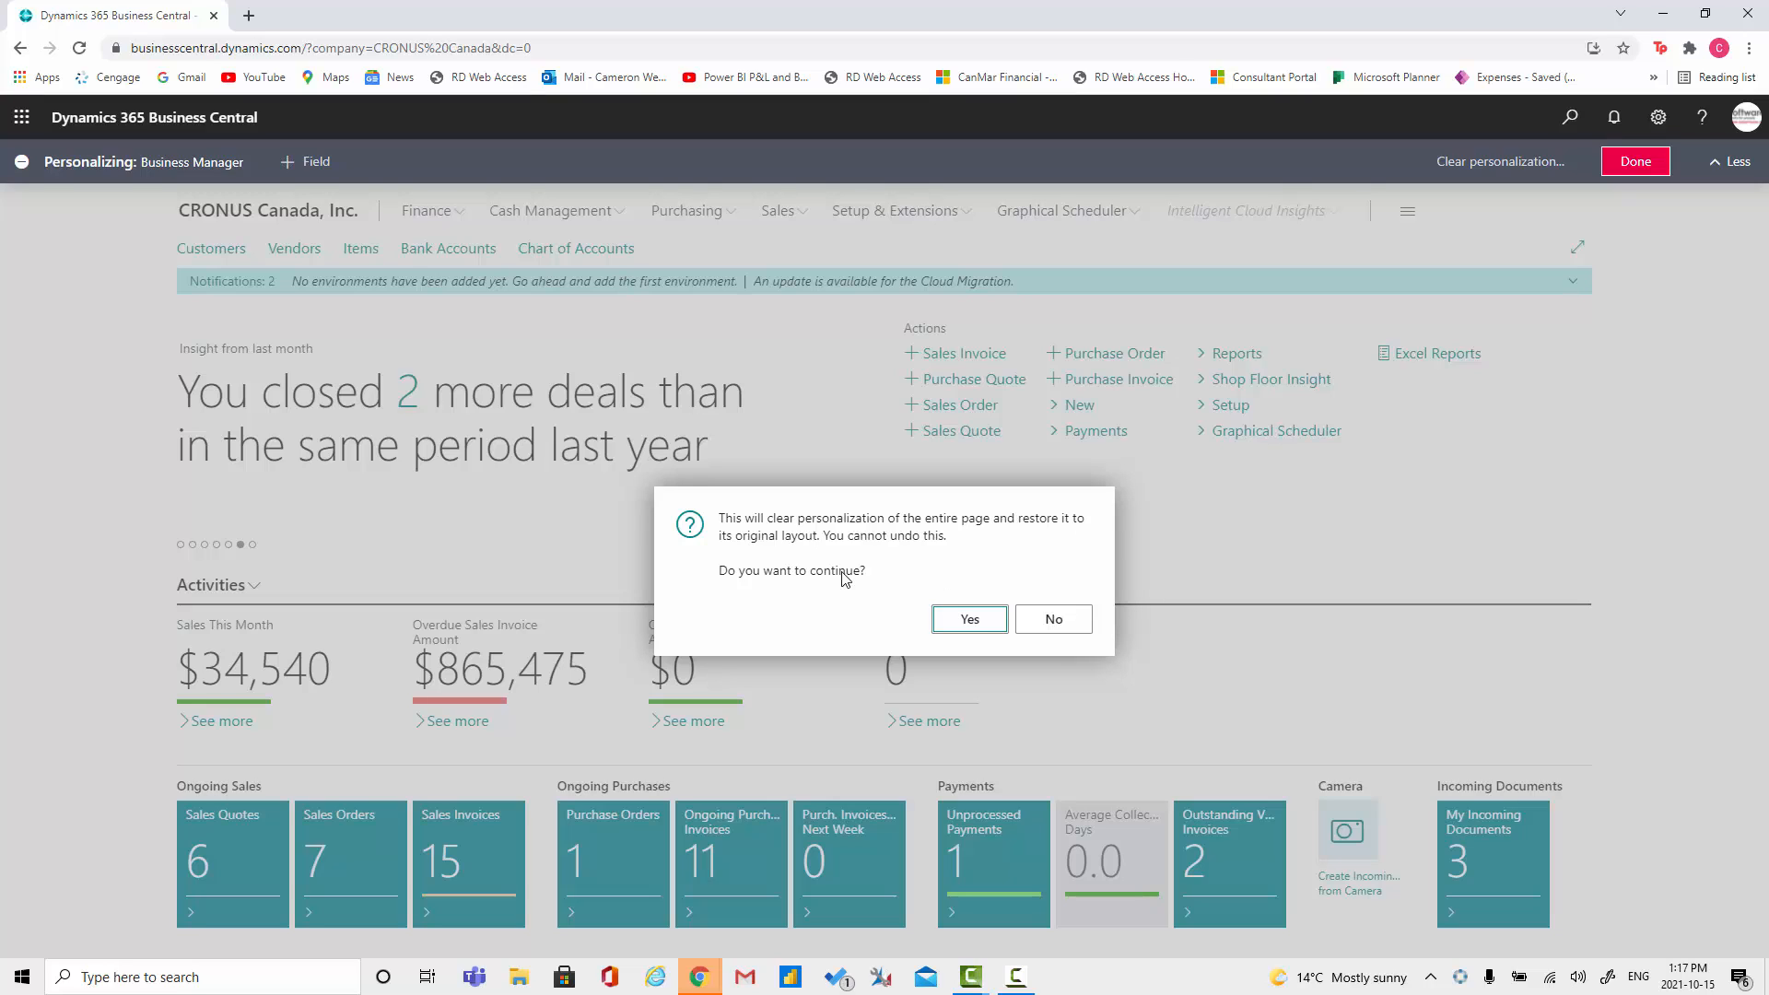
pyautogui.click(967, 619)
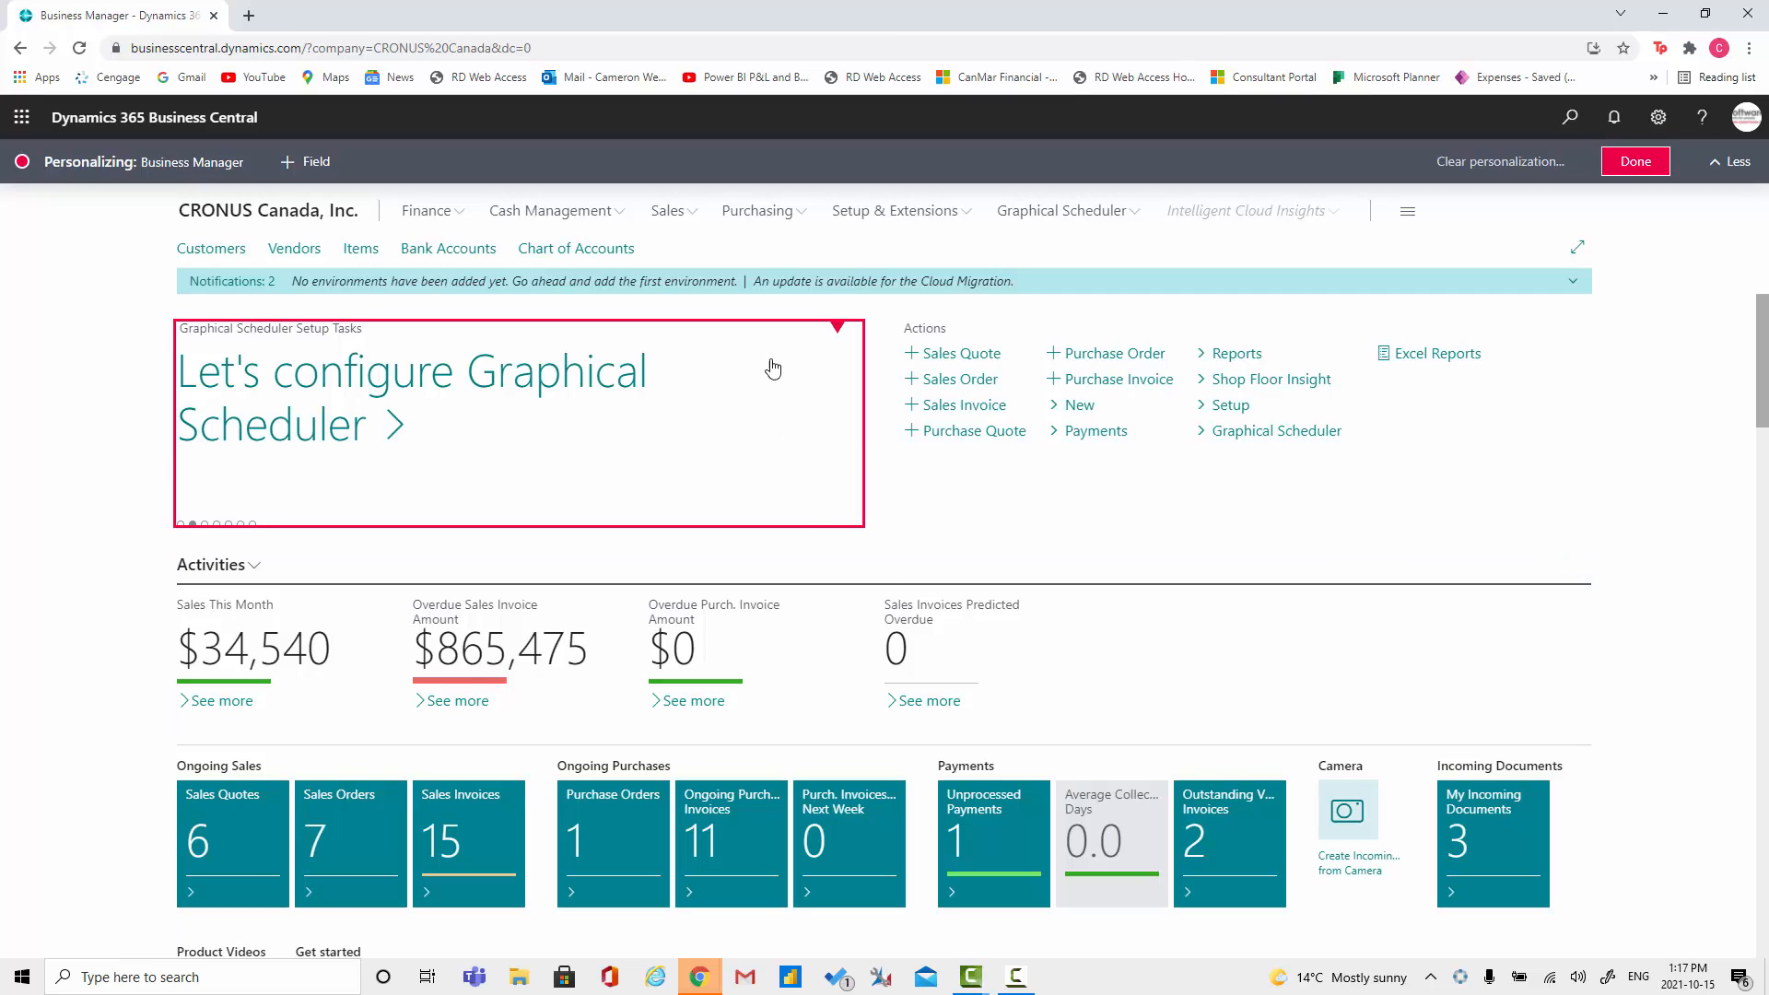
# Hide the Headline part of the home page and show it again
pyautogui.click(838, 328)
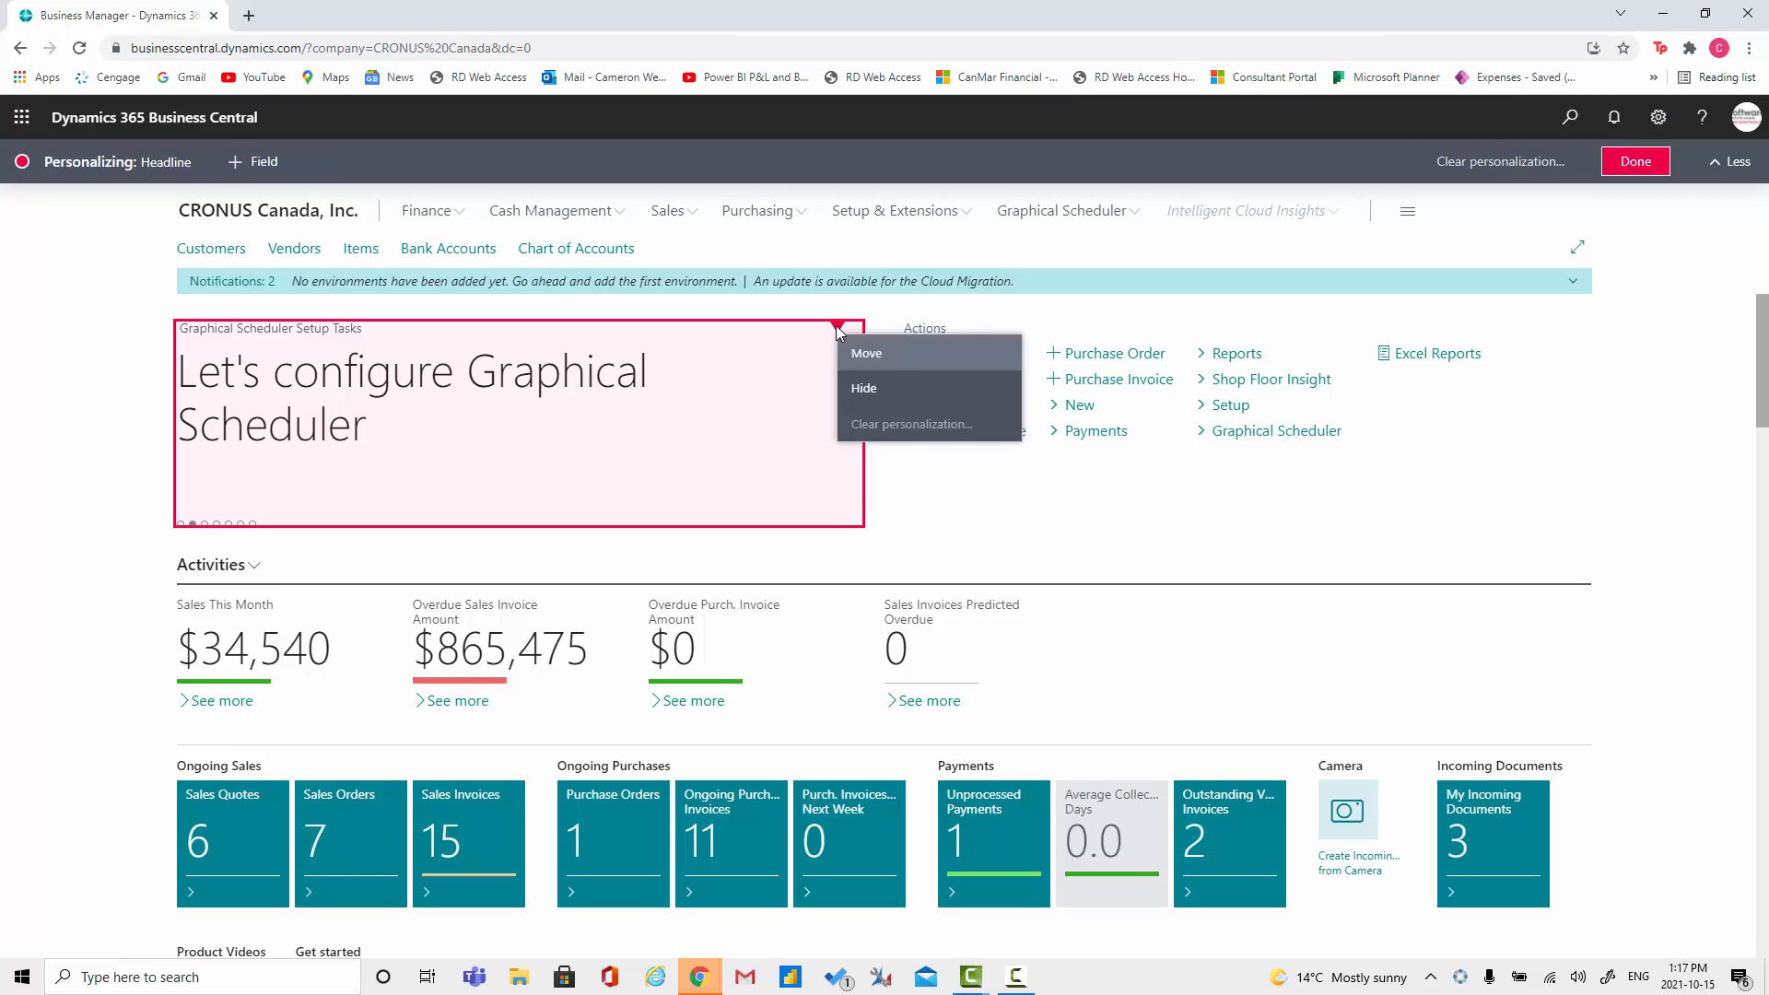
pyautogui.click(935, 390)
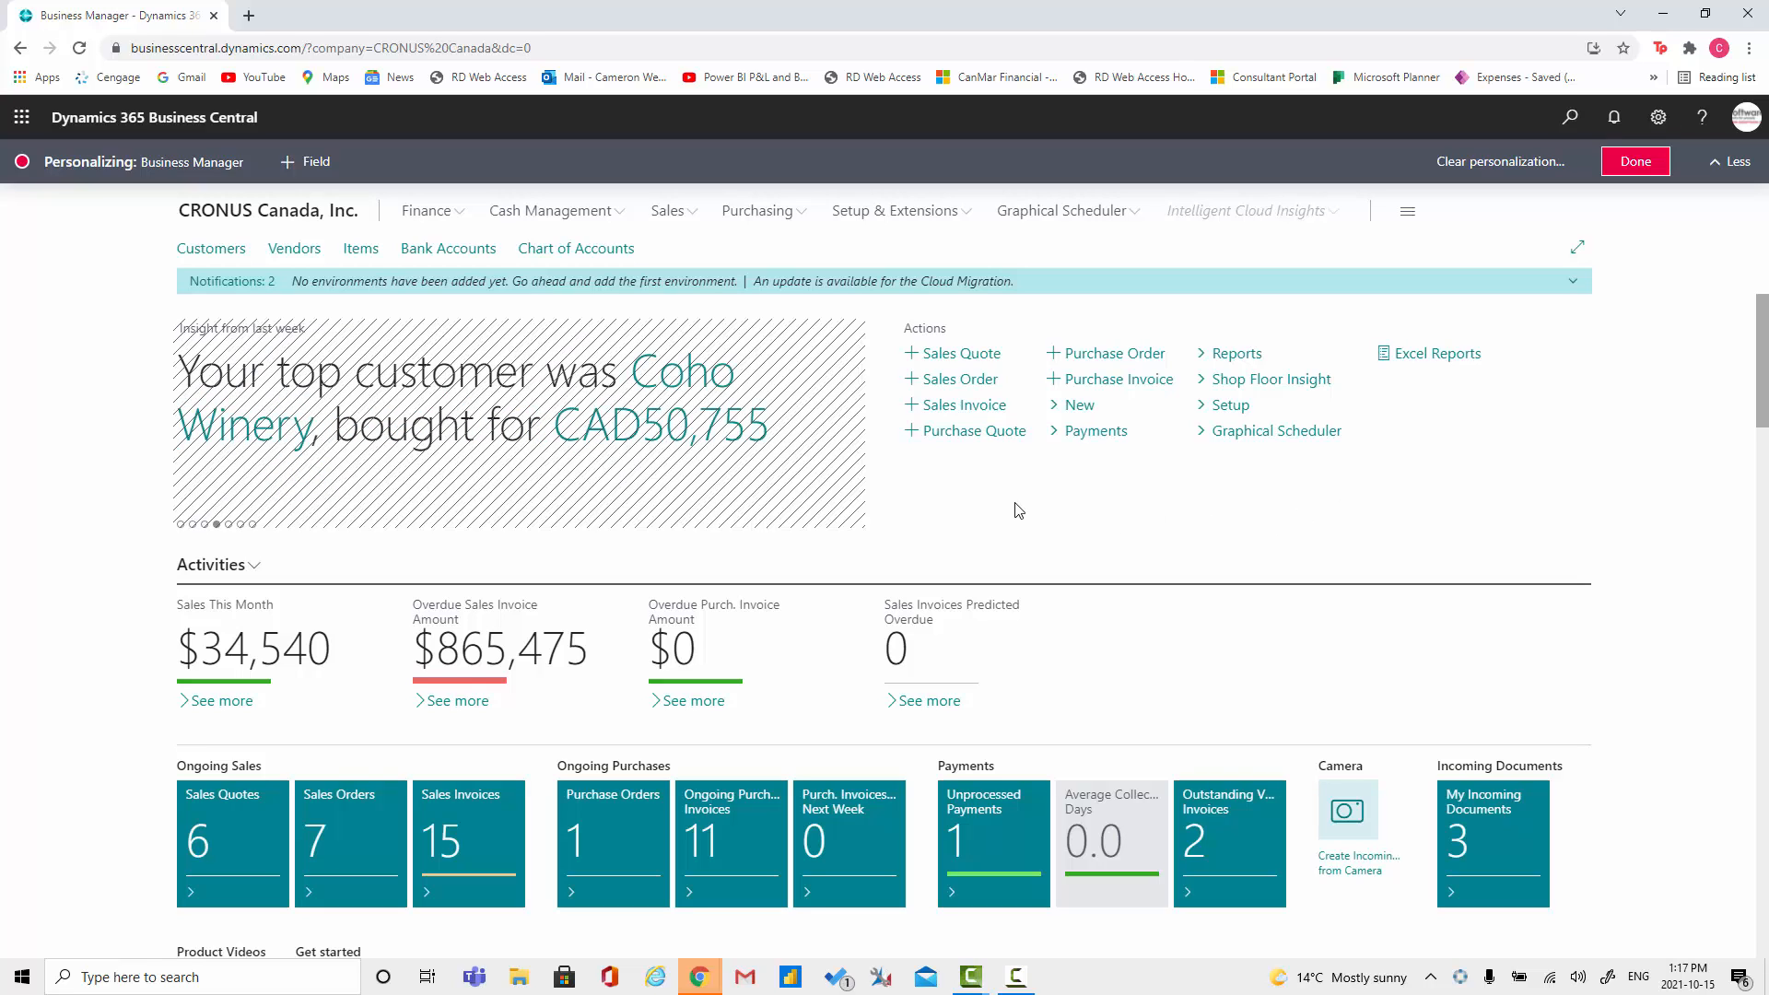
pyautogui.moveTo(827, 358)
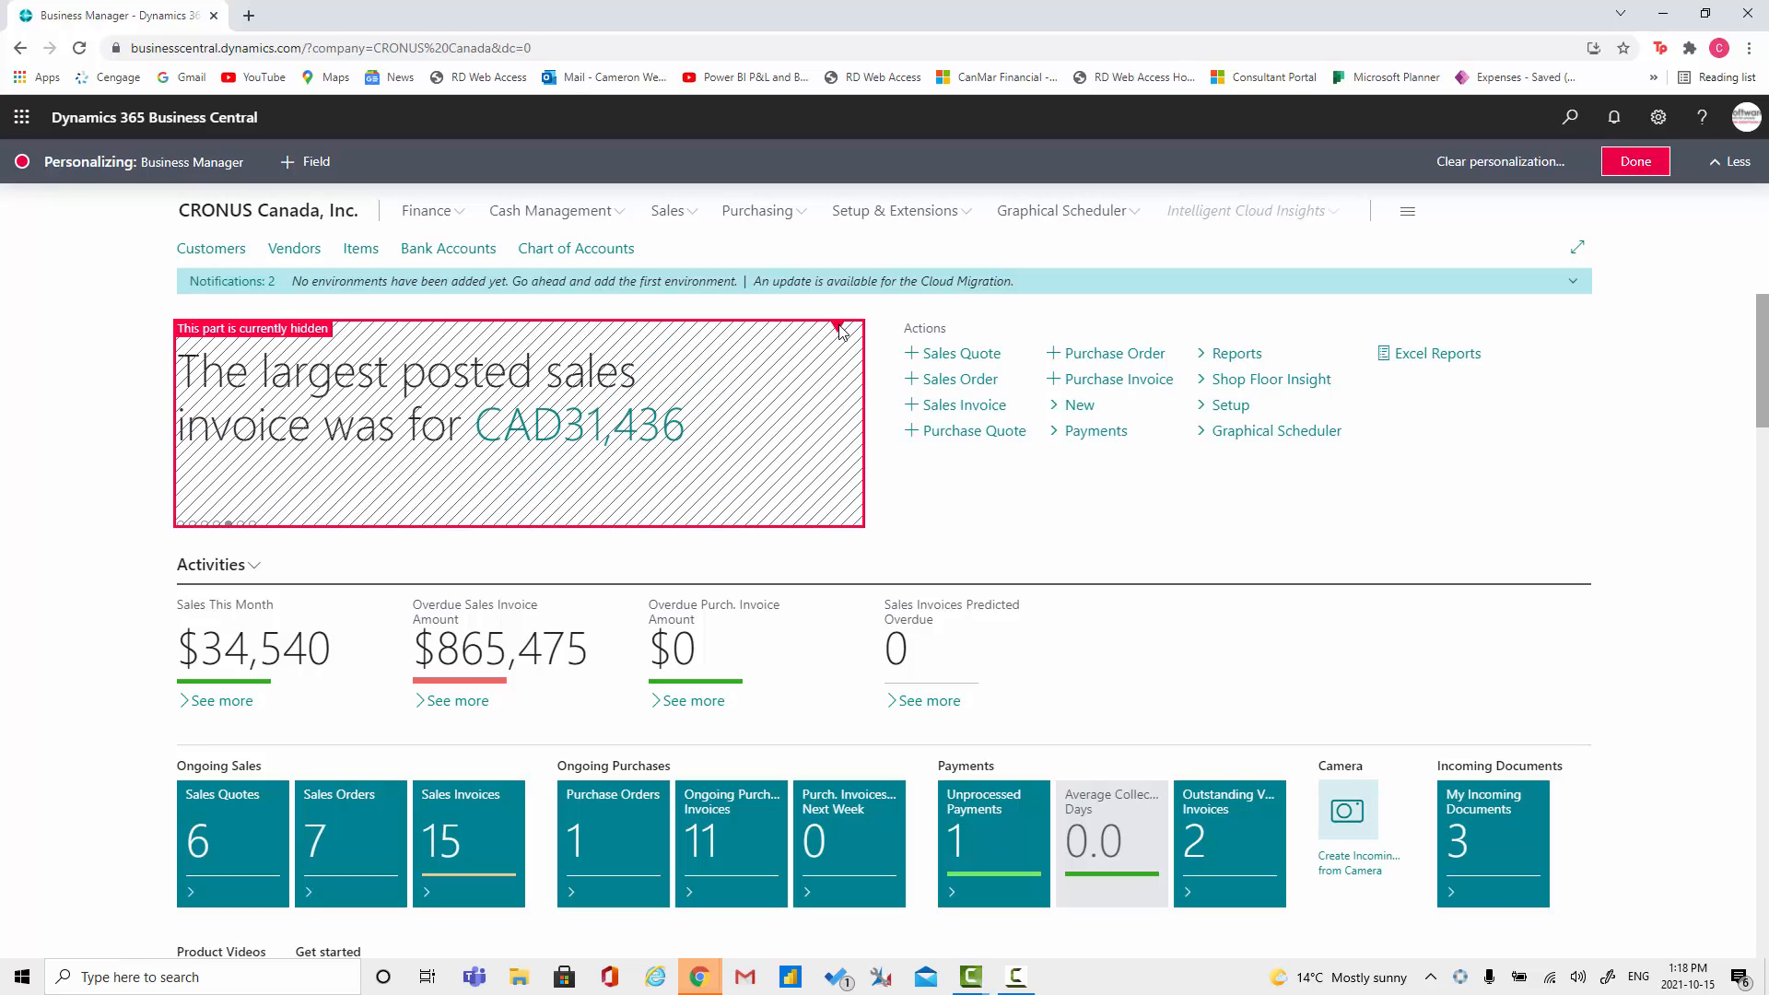
pyautogui.click(840, 330)
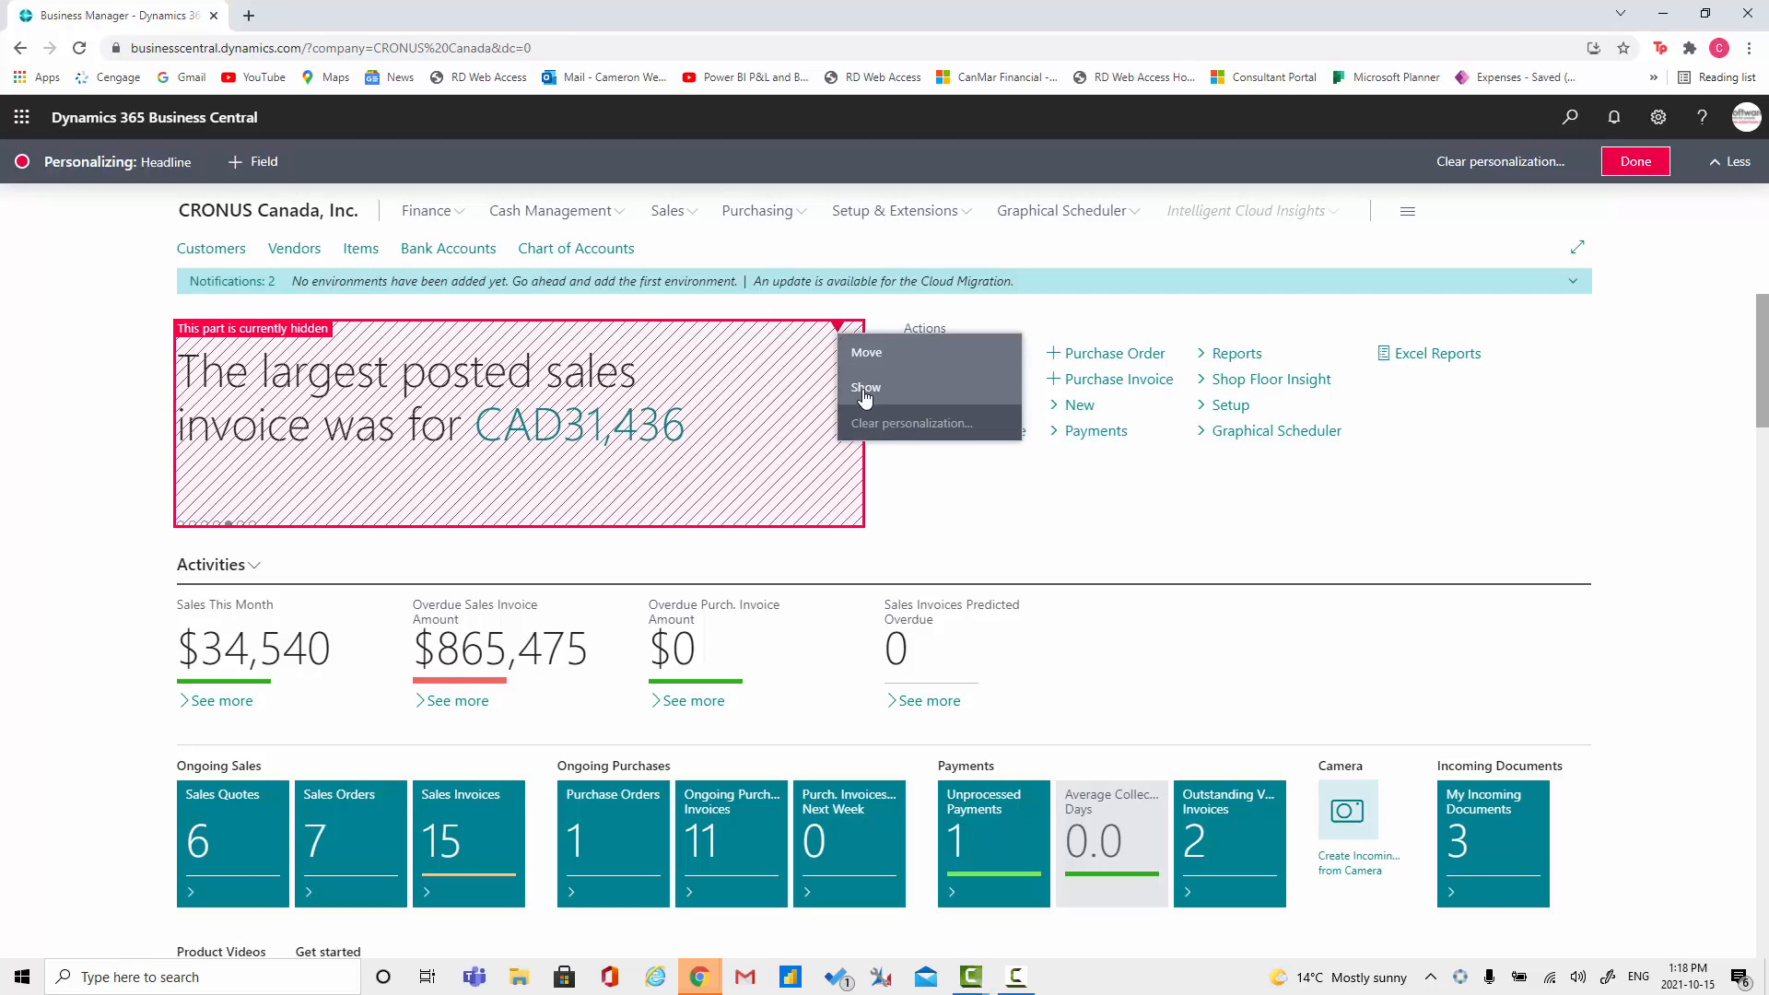
pyautogui.click(866, 388)
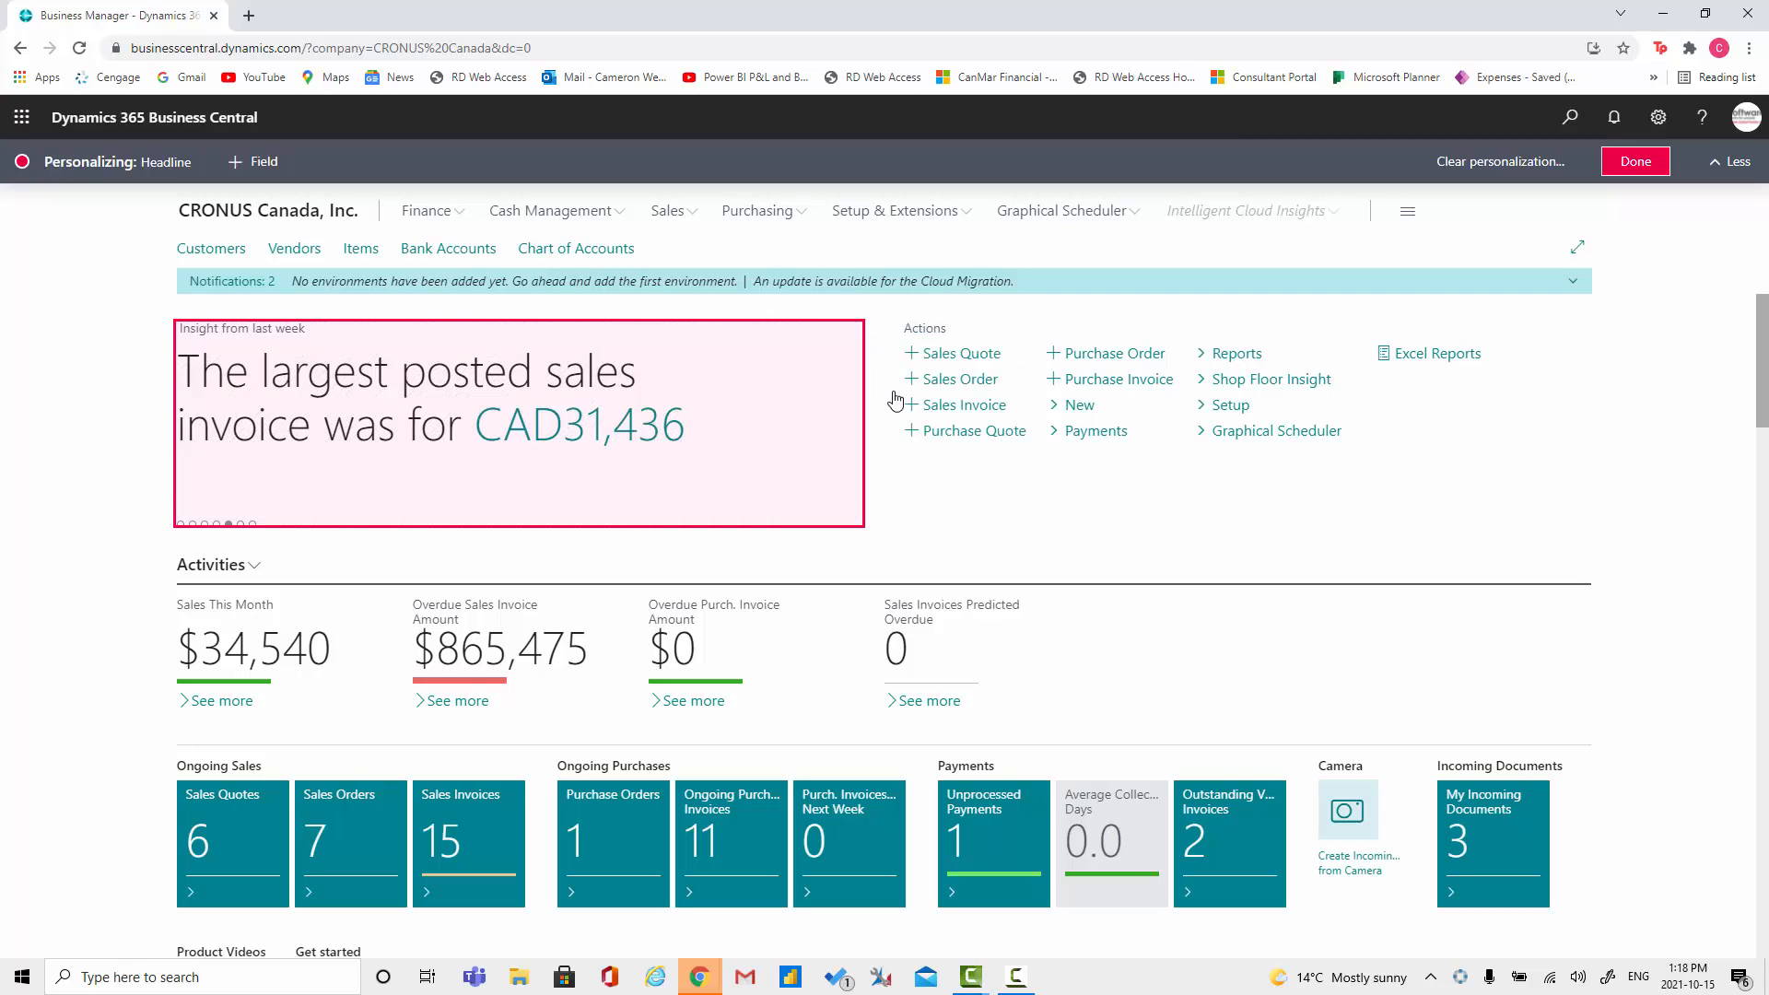
pyautogui.click(900, 513)
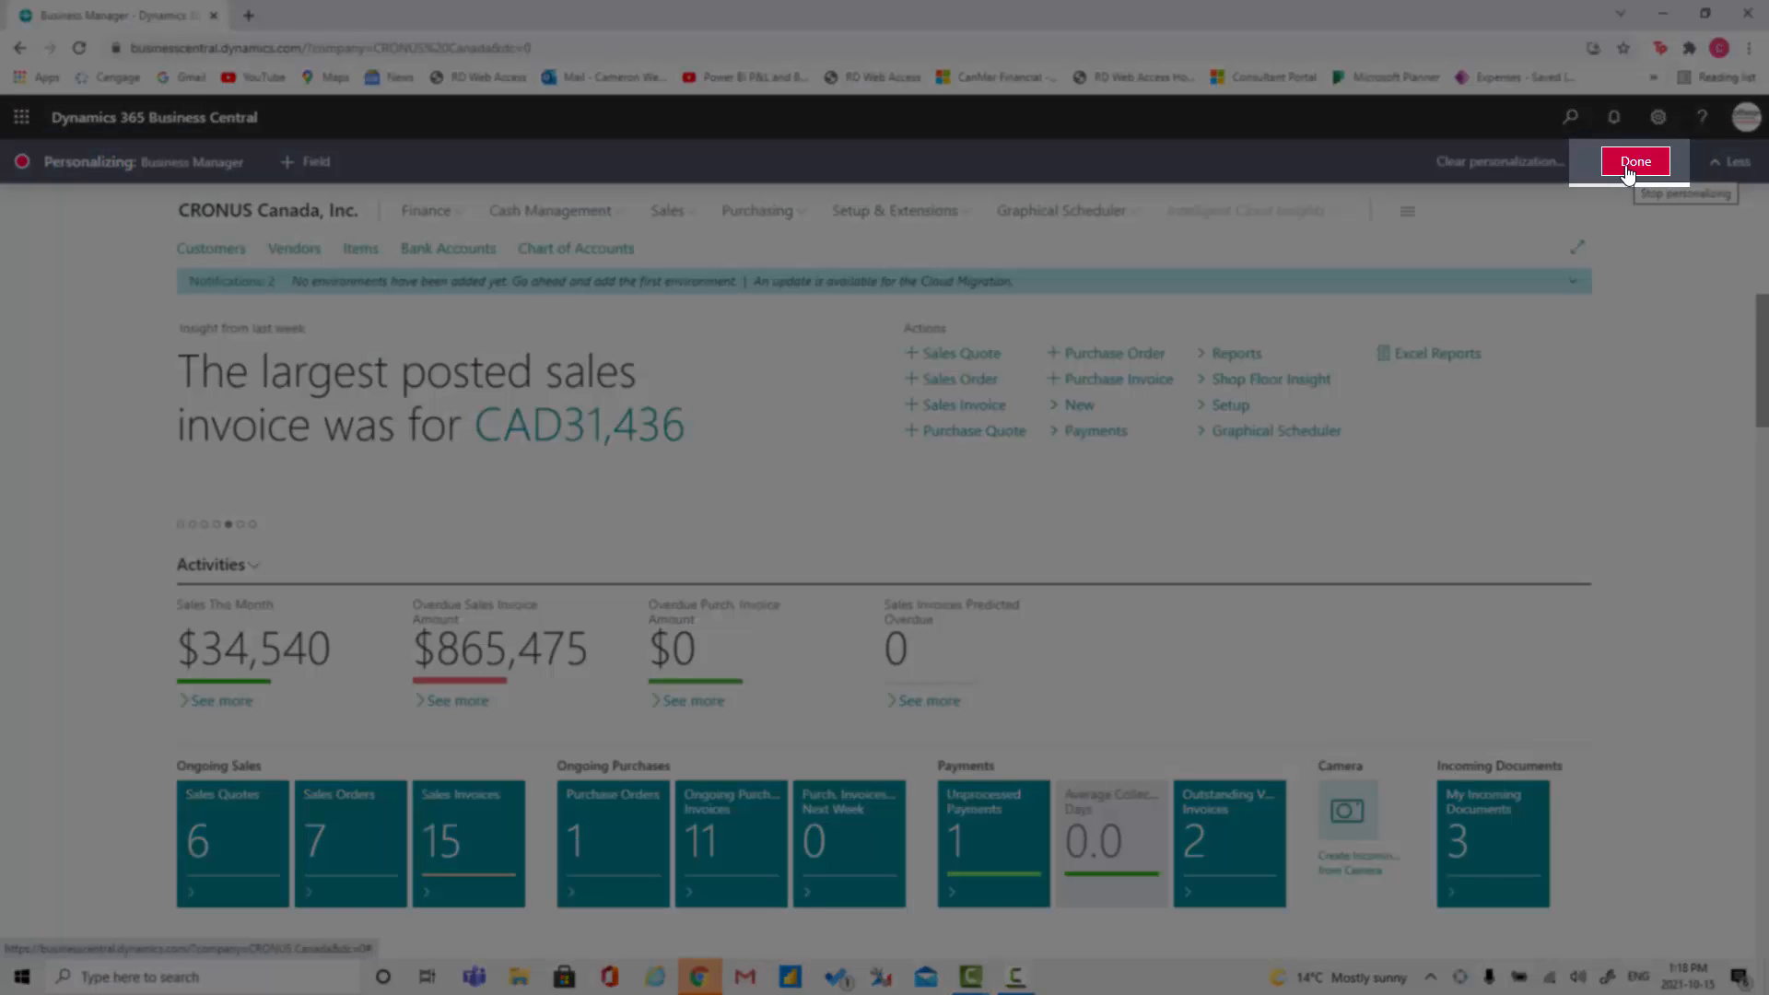
# Finish personalizing and open the Sales Invoices list from the Sales area
pyautogui.click(1635, 162)
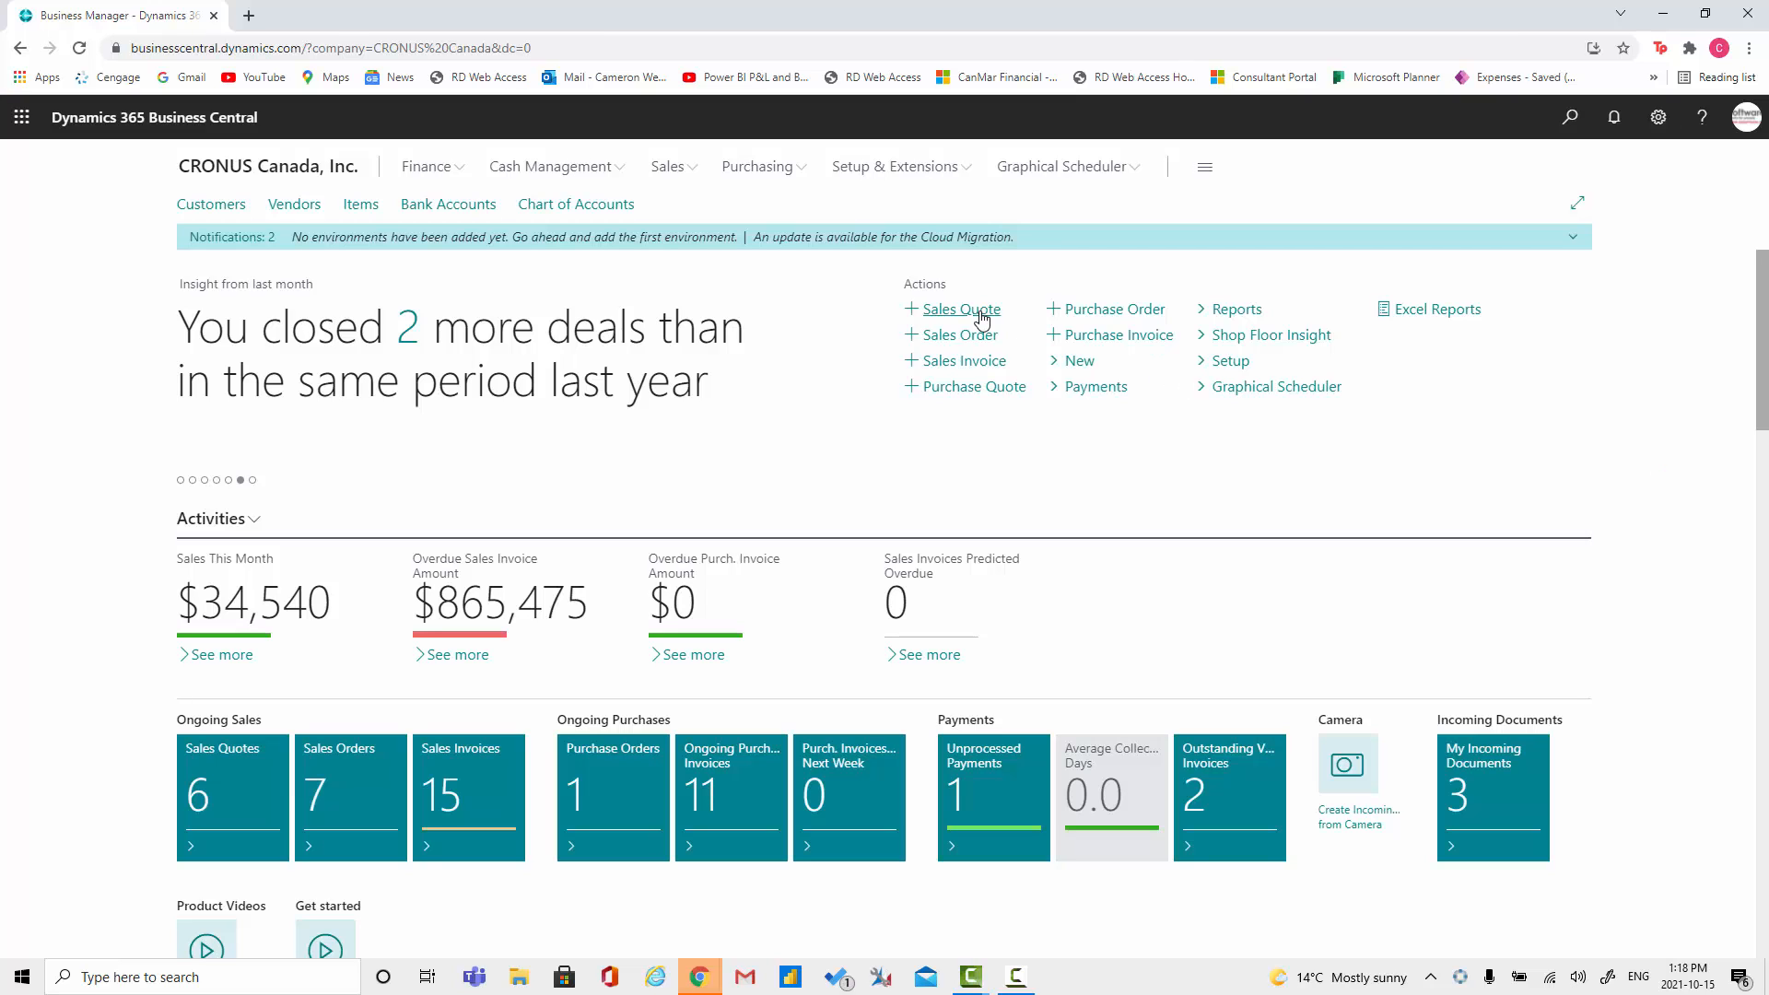
pyautogui.click(690, 171)
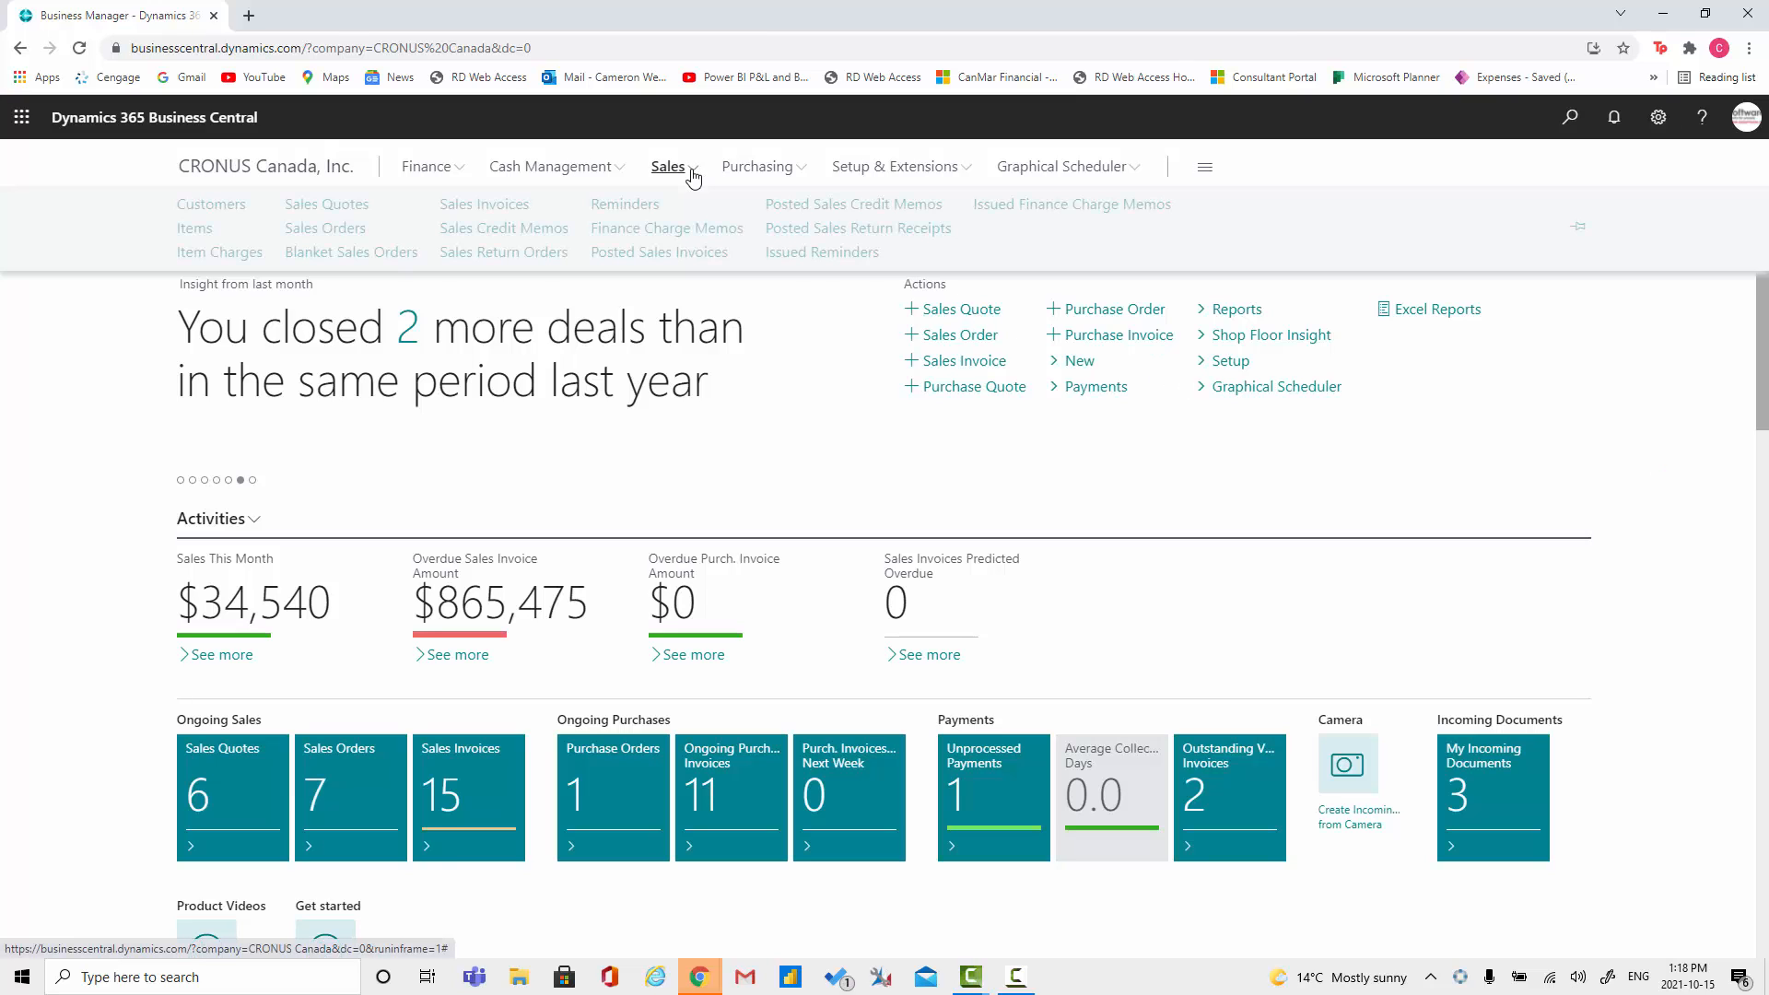
pyautogui.click(509, 206)
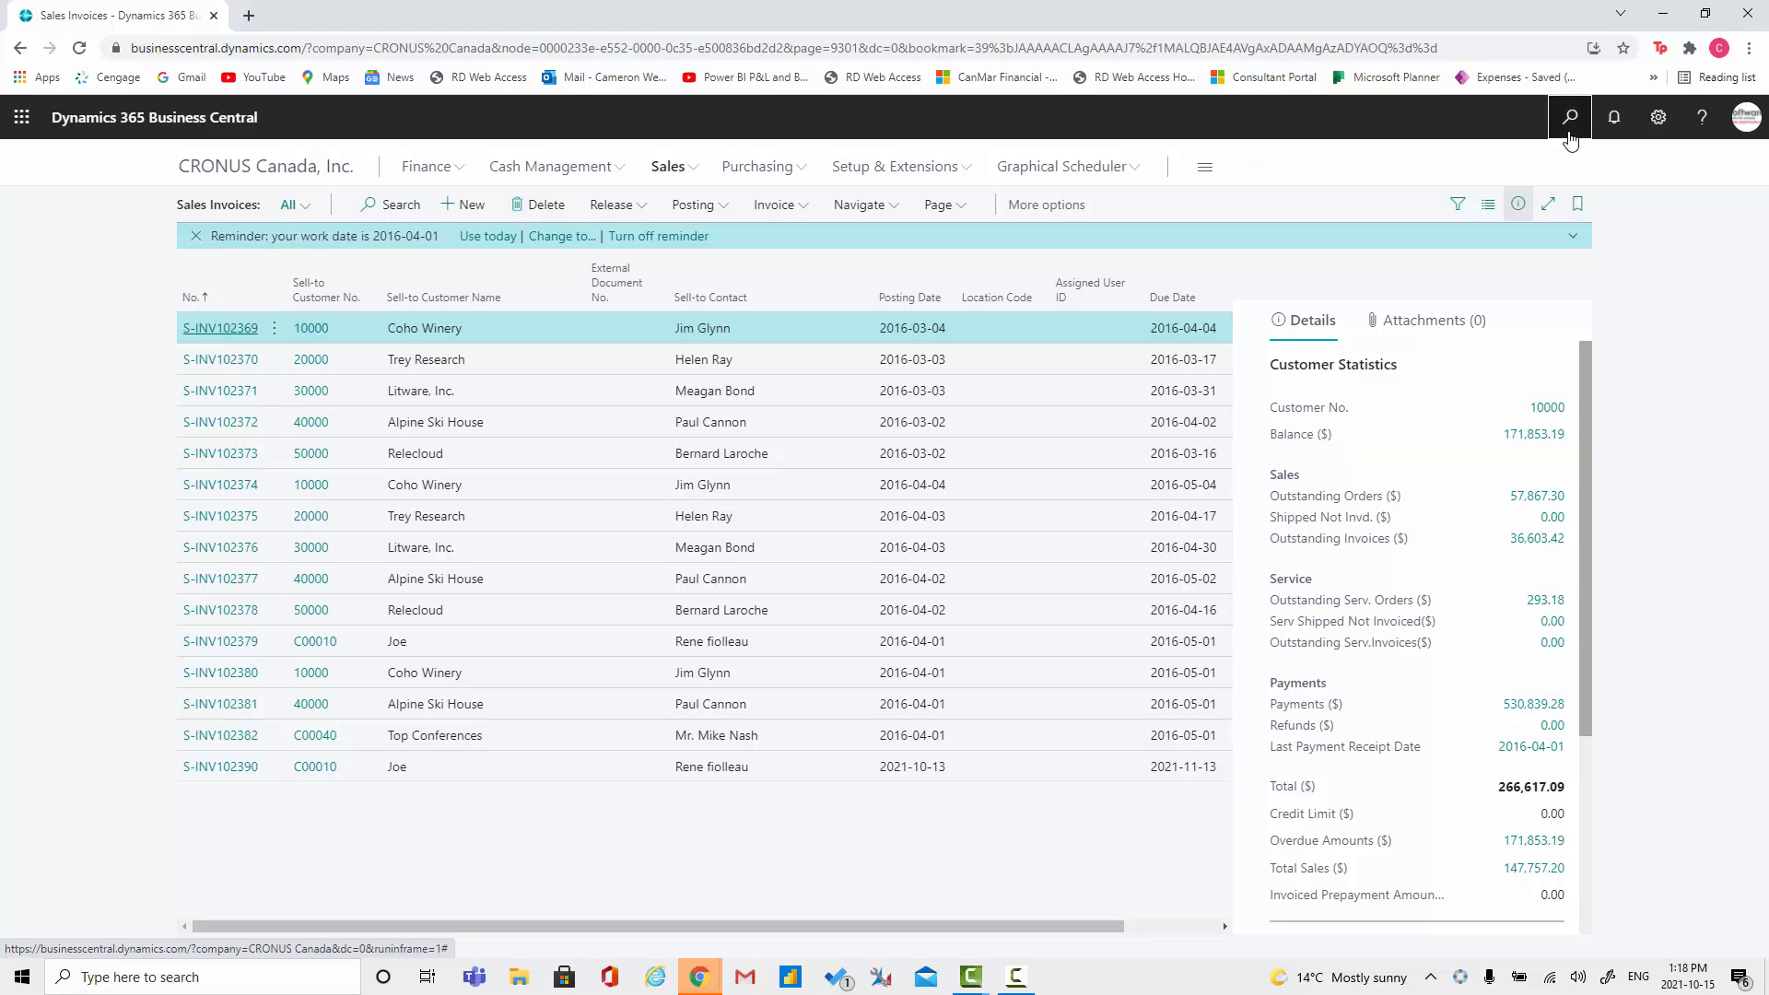
# Search for "Sales Invoice", bookmark the Sales Invoices list page and return to the home page
pyautogui.click(1570, 133)
pyautogui.write('Sales Inv')
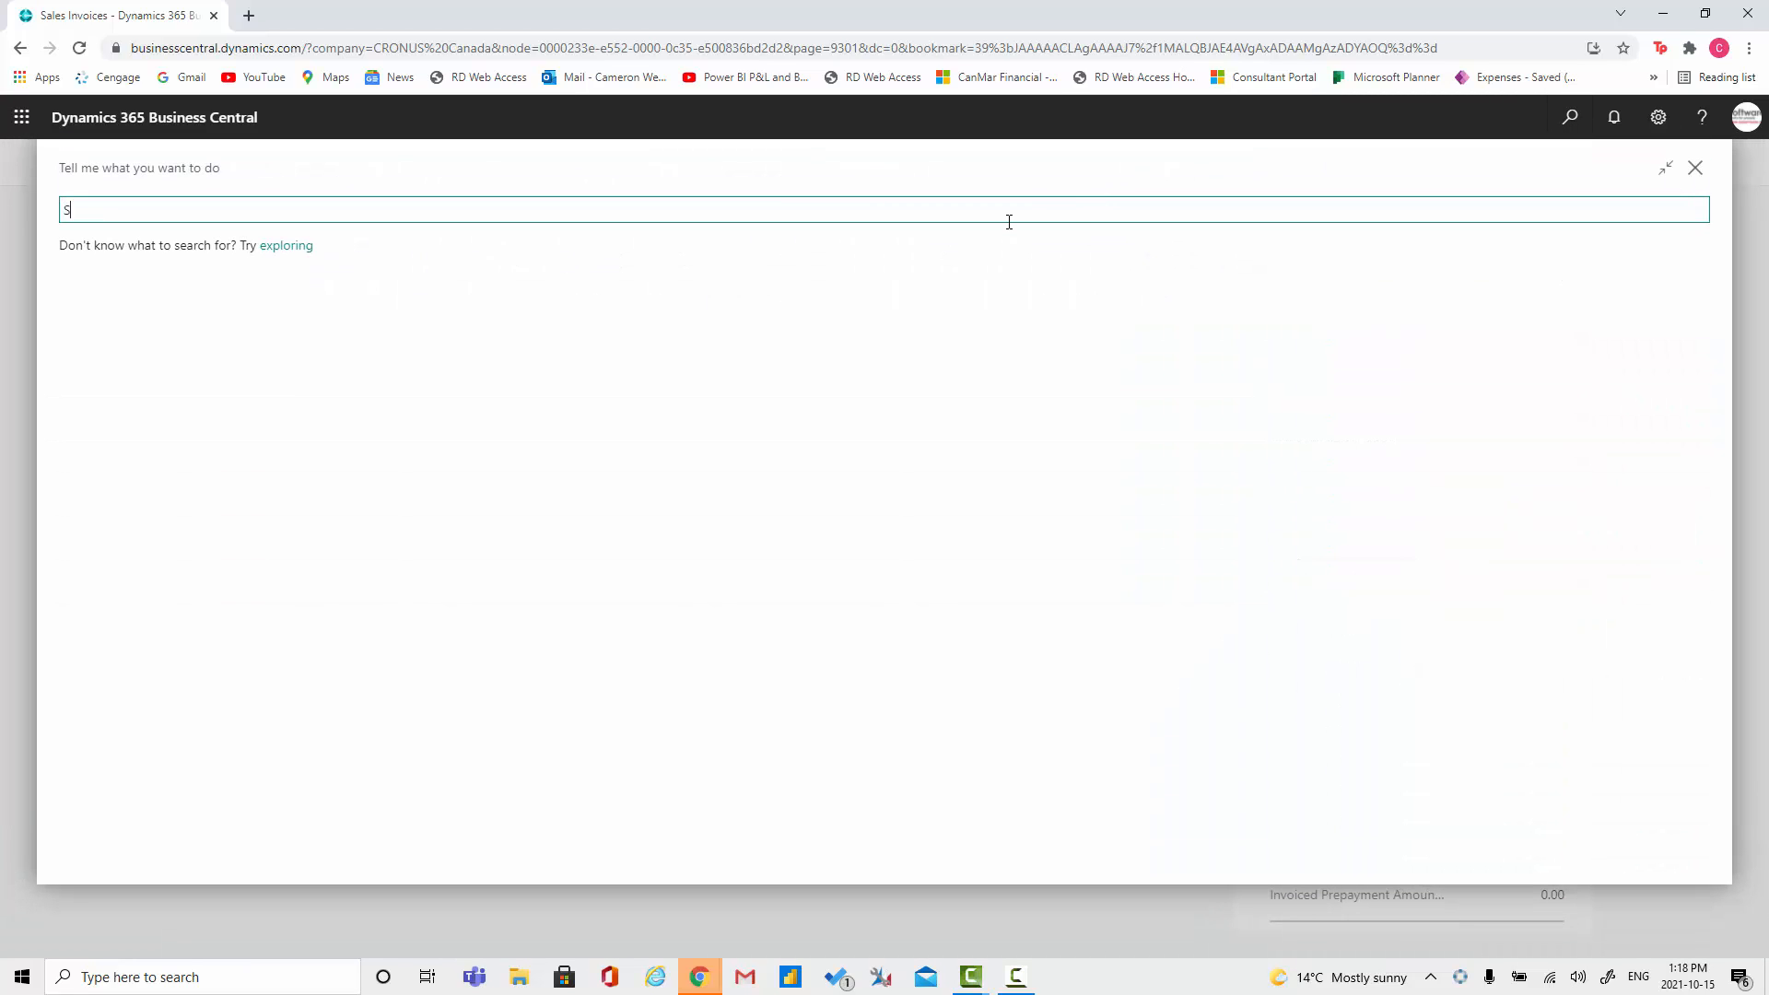
pyautogui.write('oice')
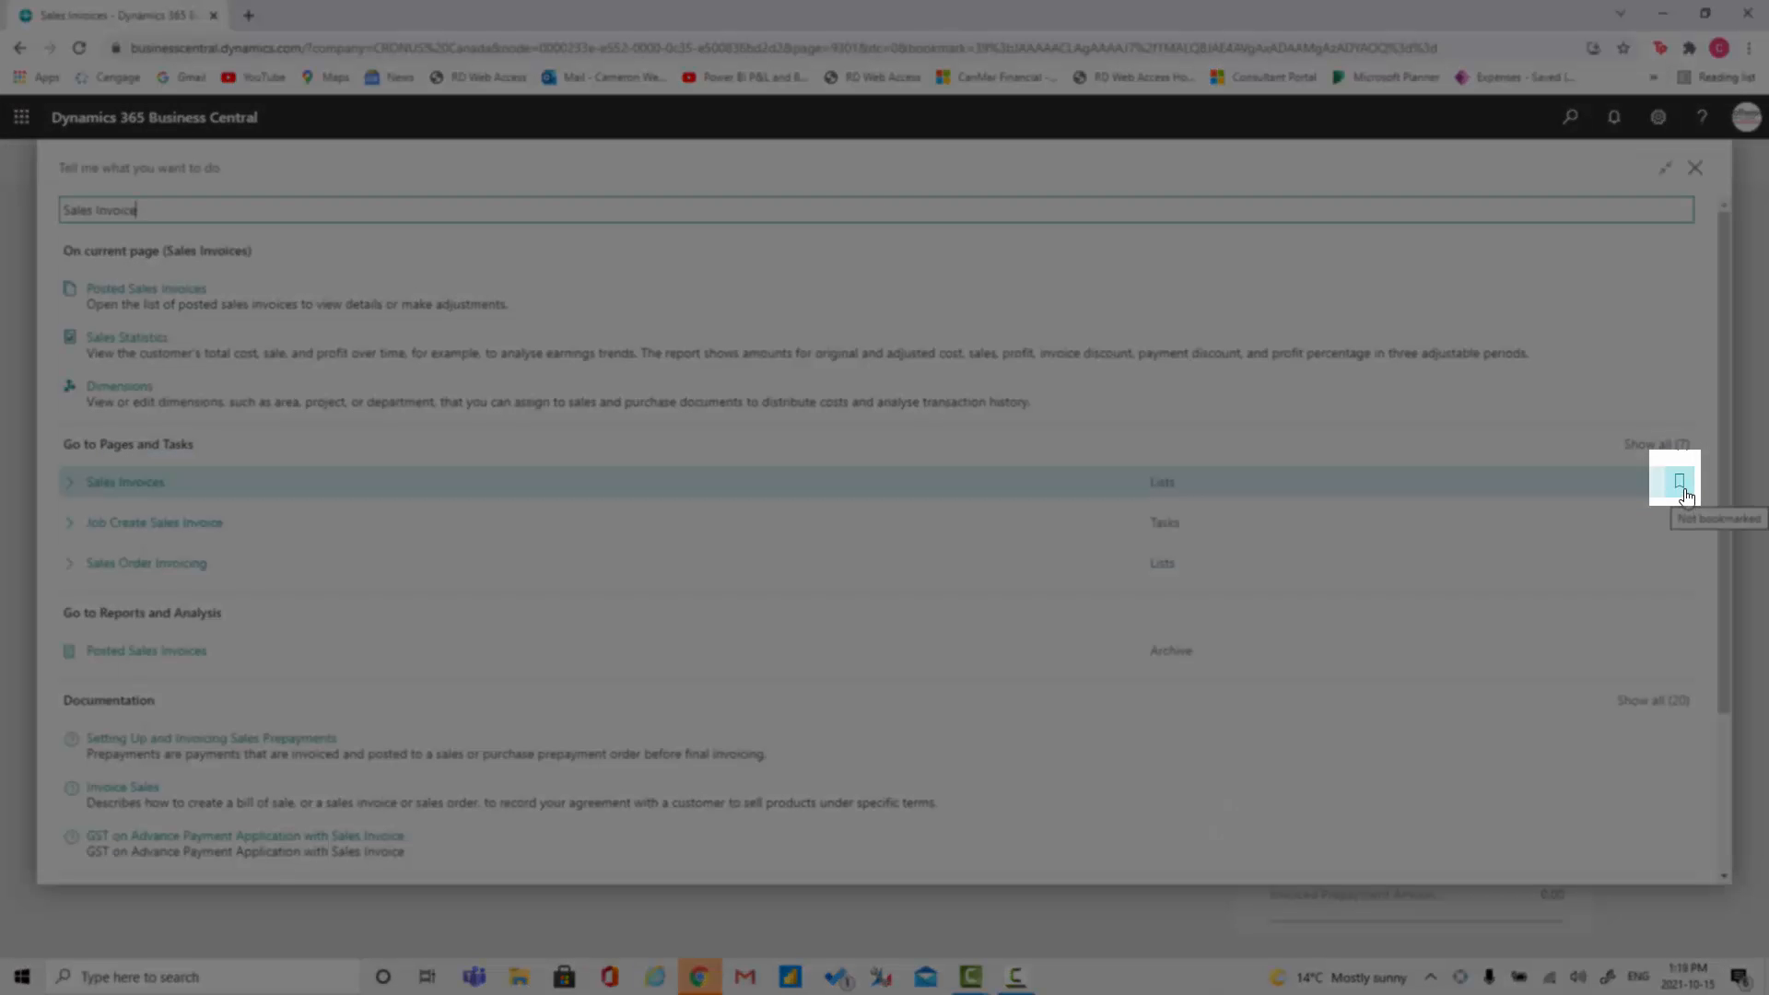
pyautogui.click(1685, 496)
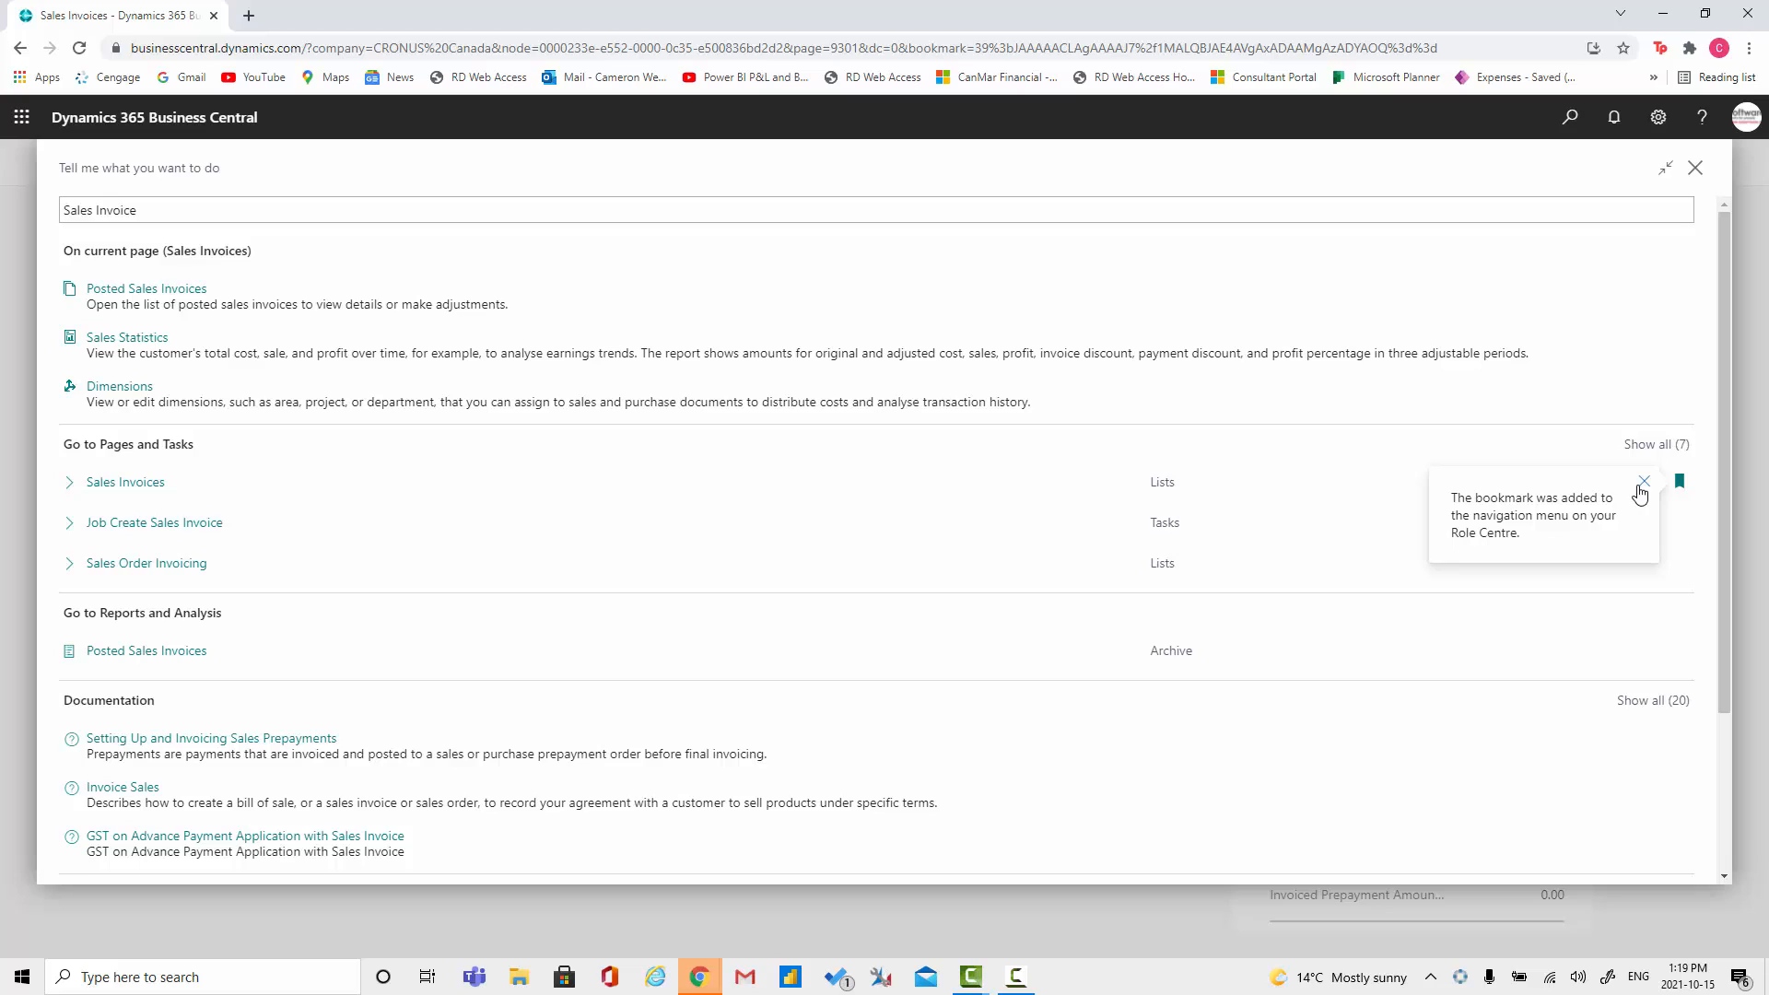
pyautogui.click(1643, 485)
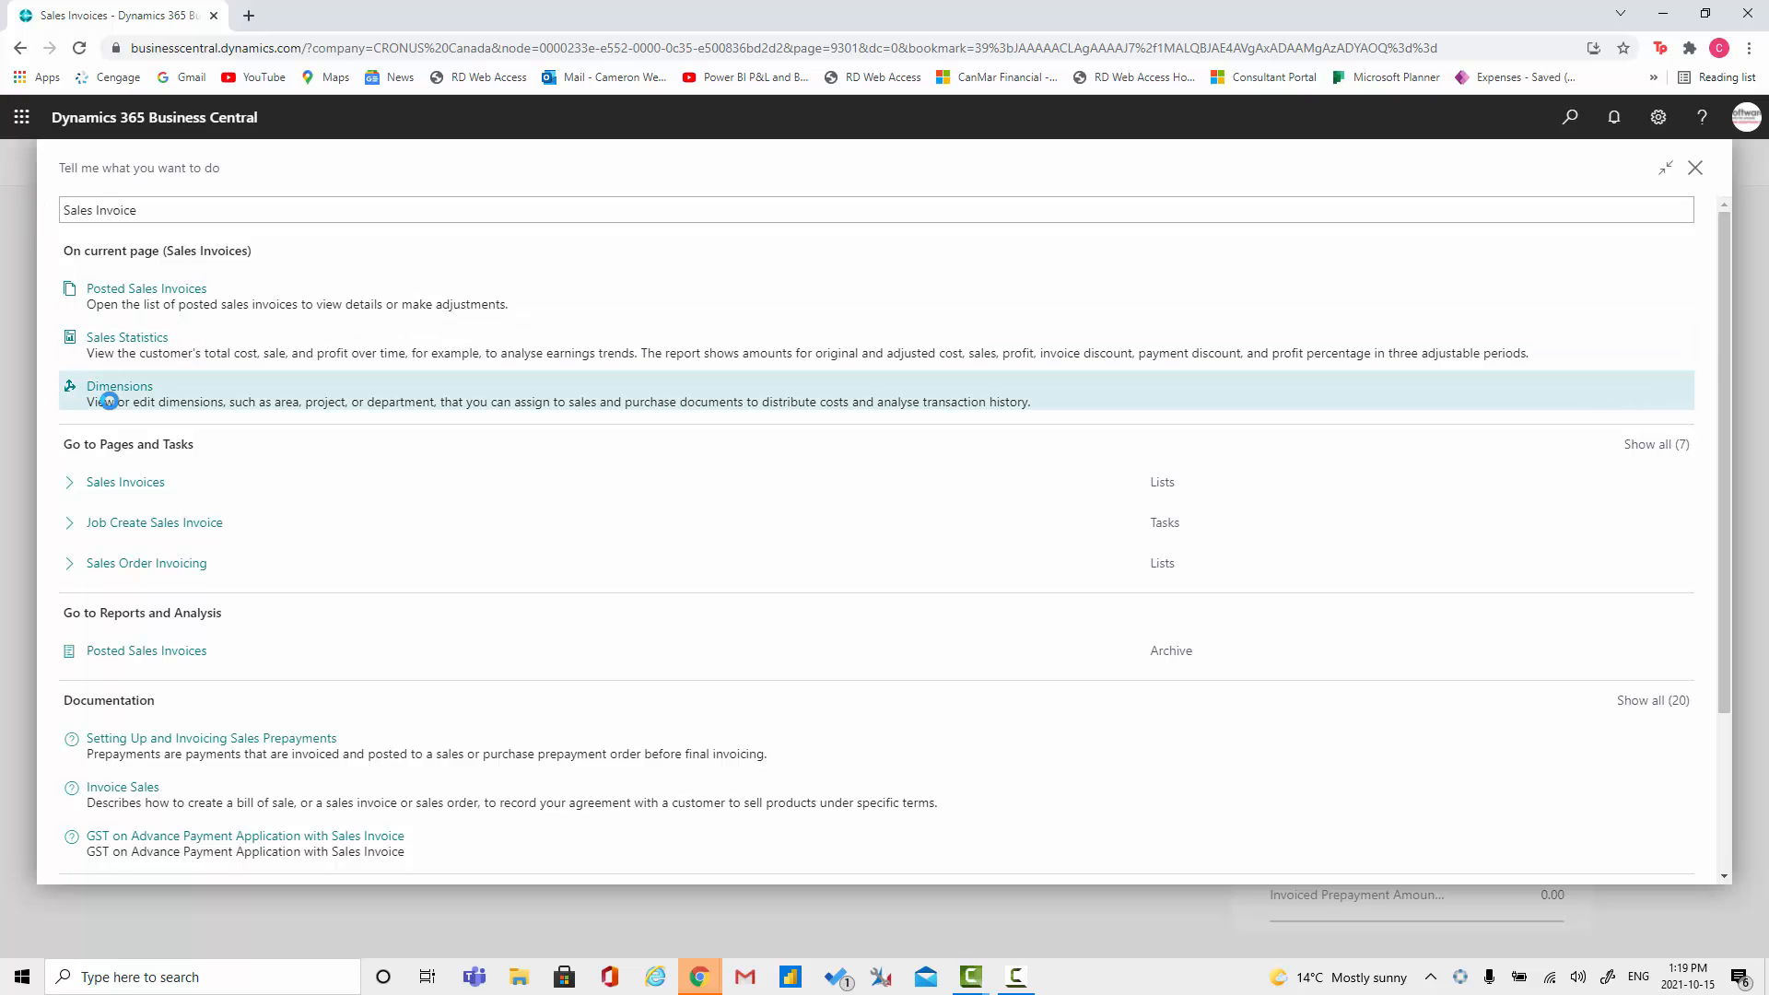
pyautogui.press('Escape')
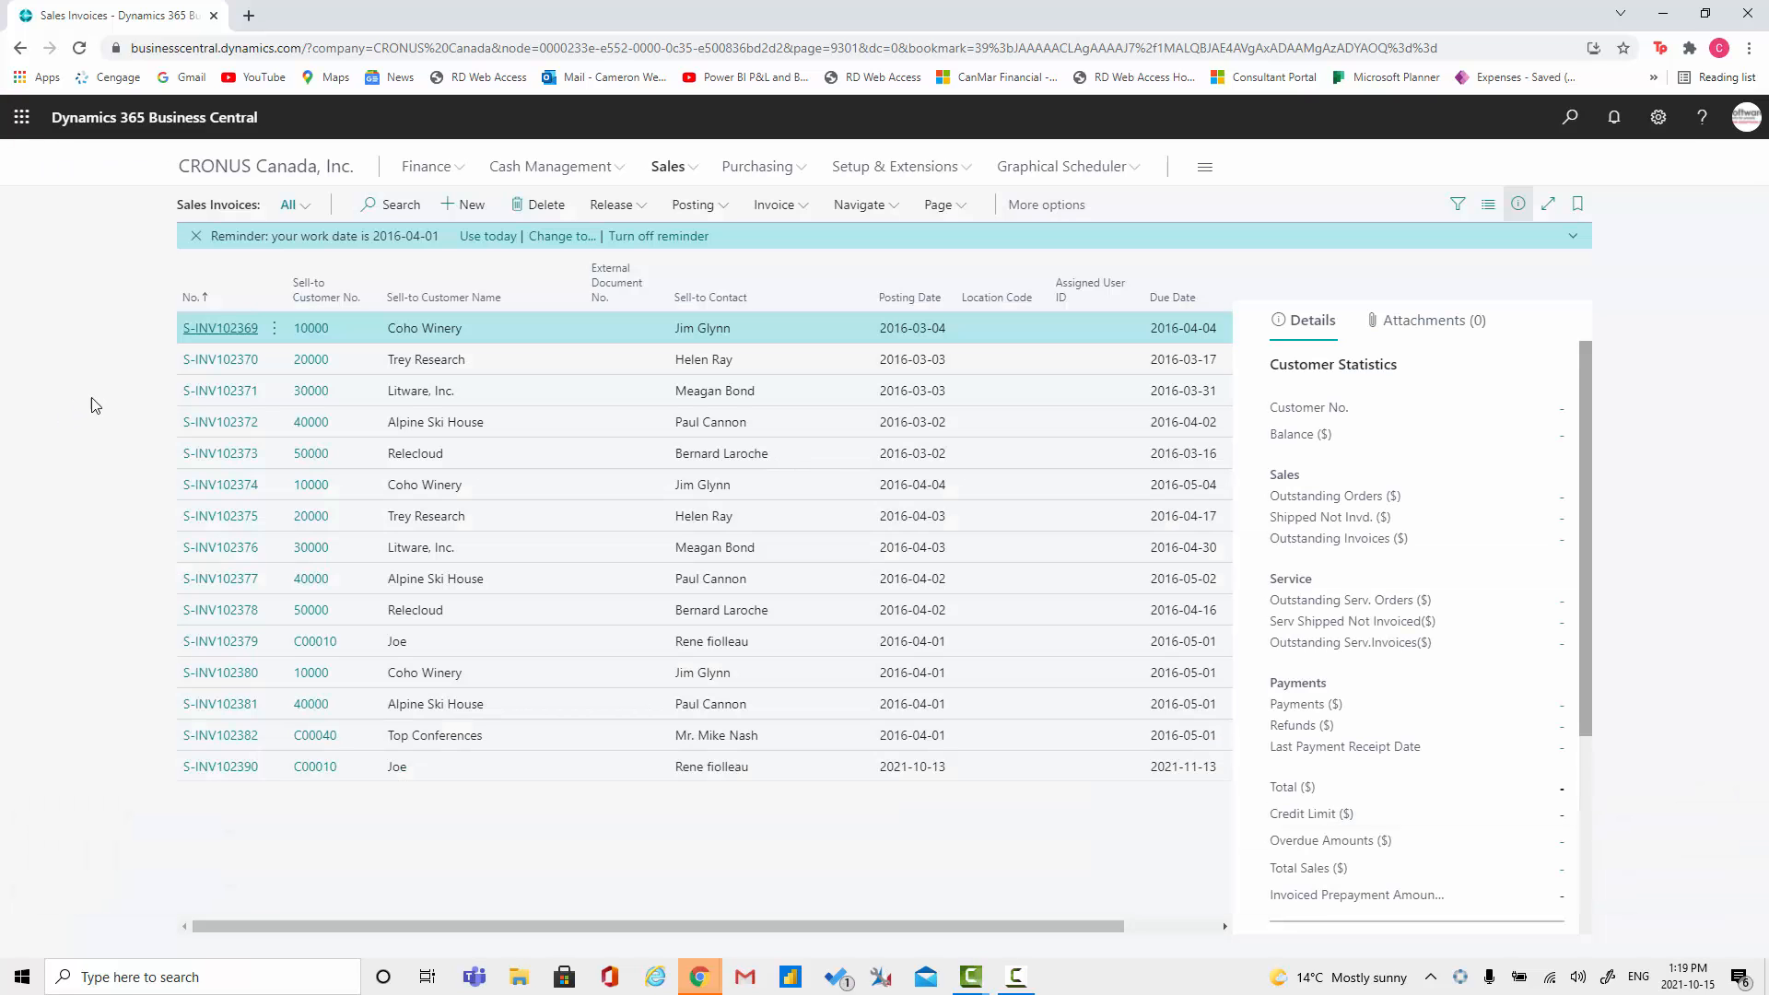
pyautogui.click(253, 174)
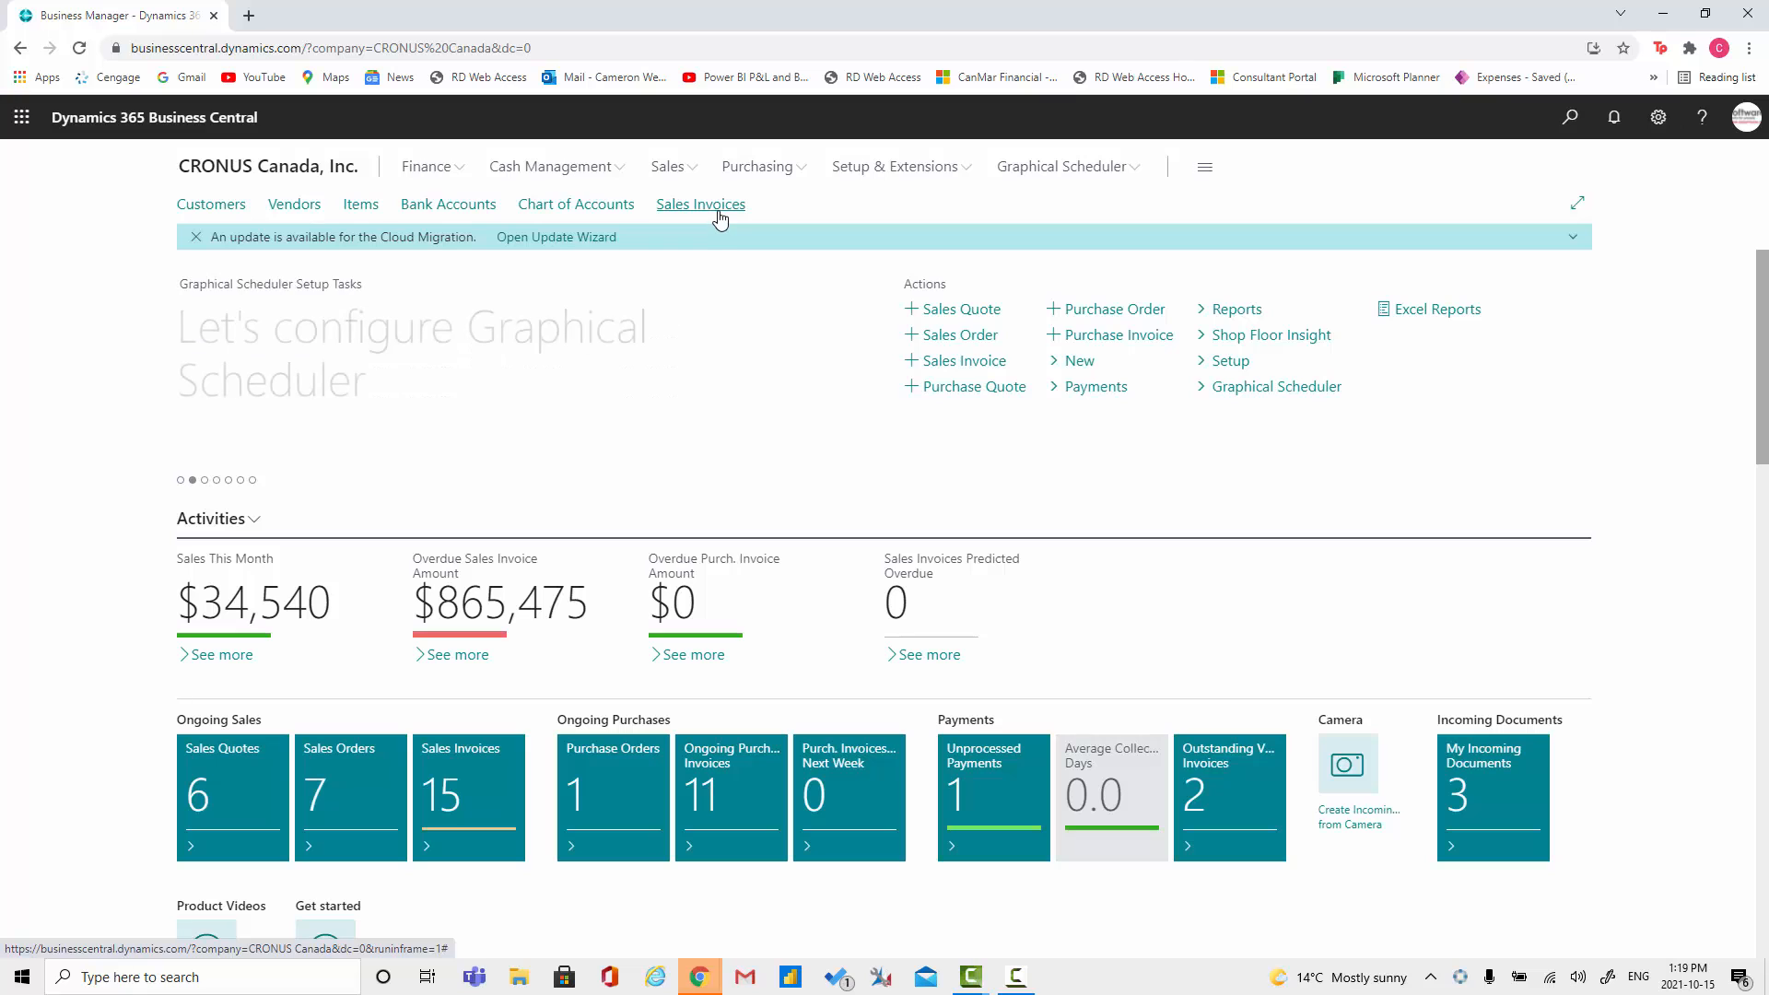
# Remove the bookmark from the bookmarked Sales Invoices list and return to the home page
pyautogui.click(721, 220)
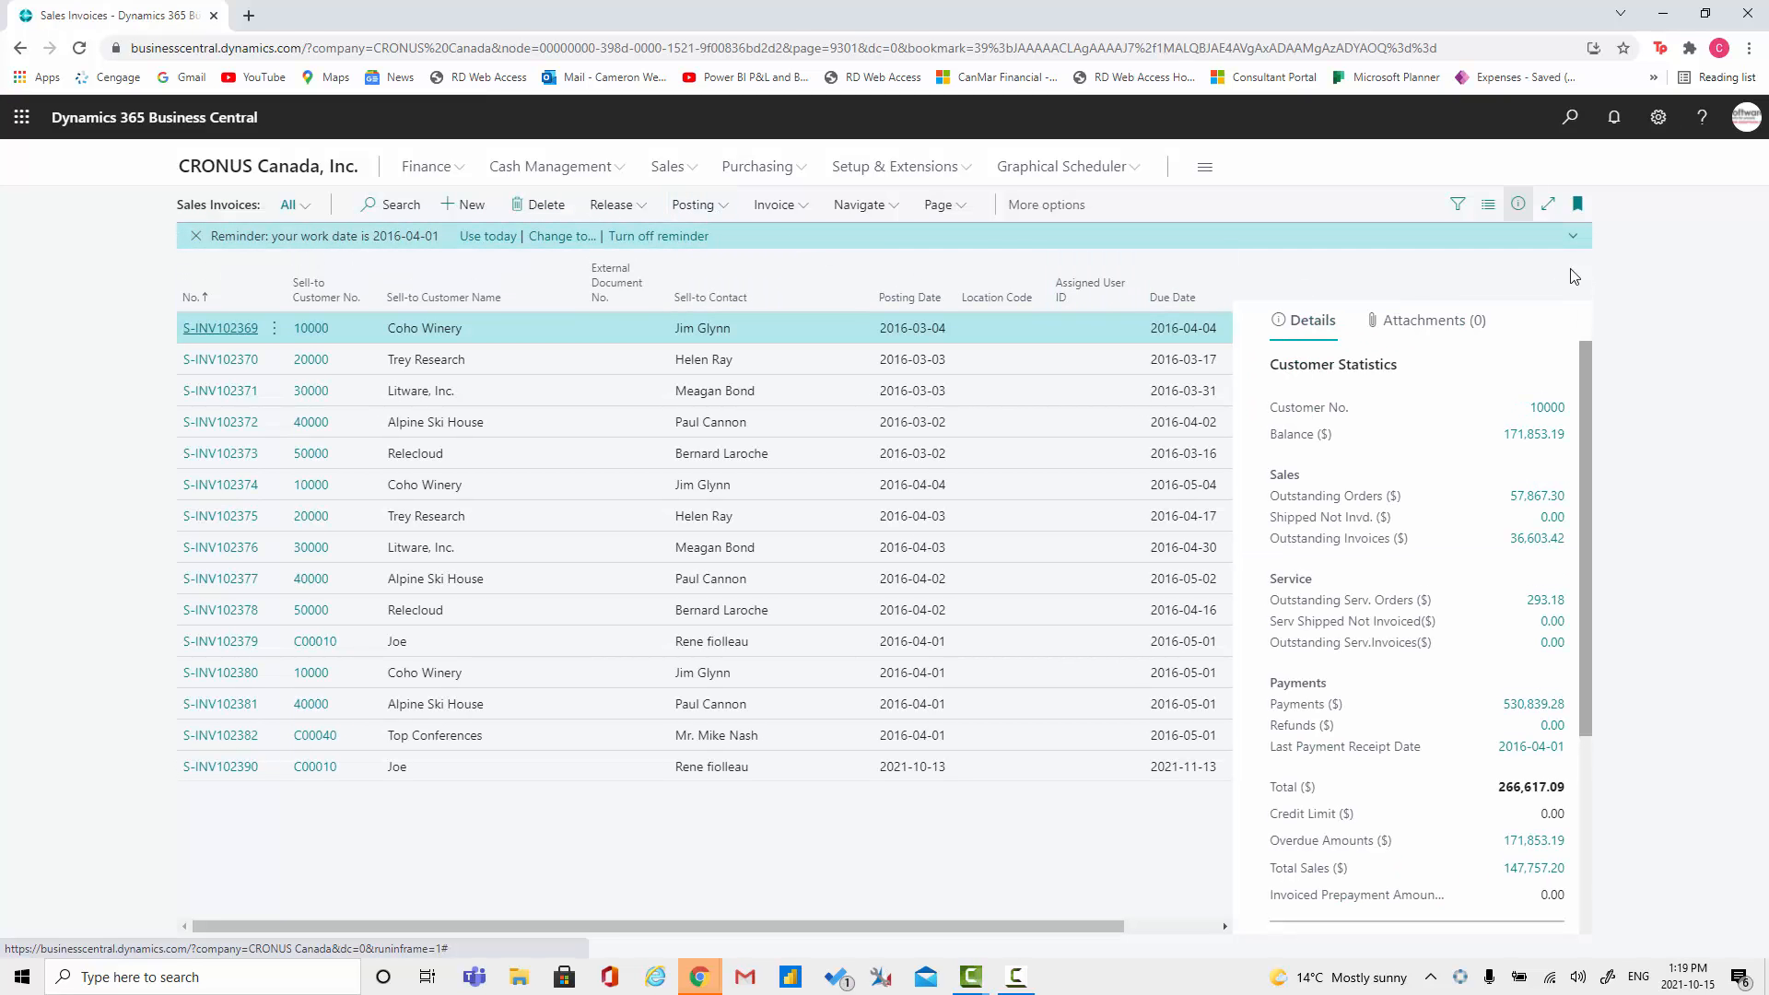
pyautogui.click(1576, 210)
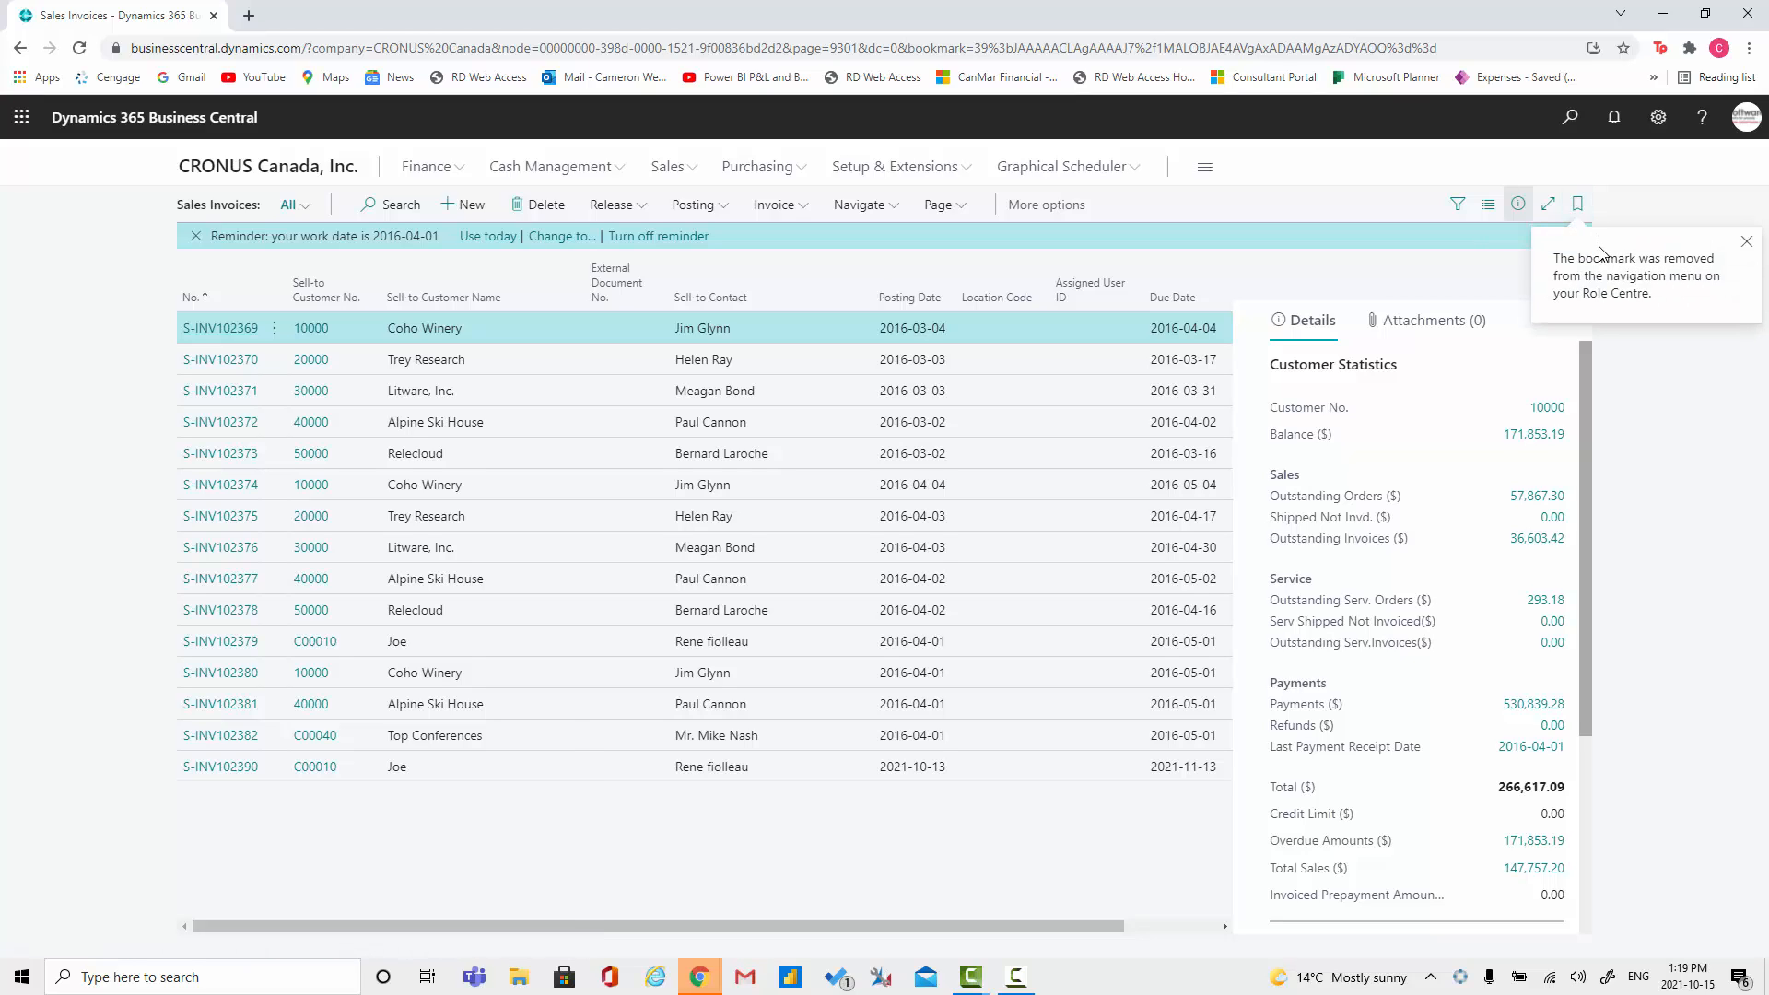
pyautogui.click(343, 175)
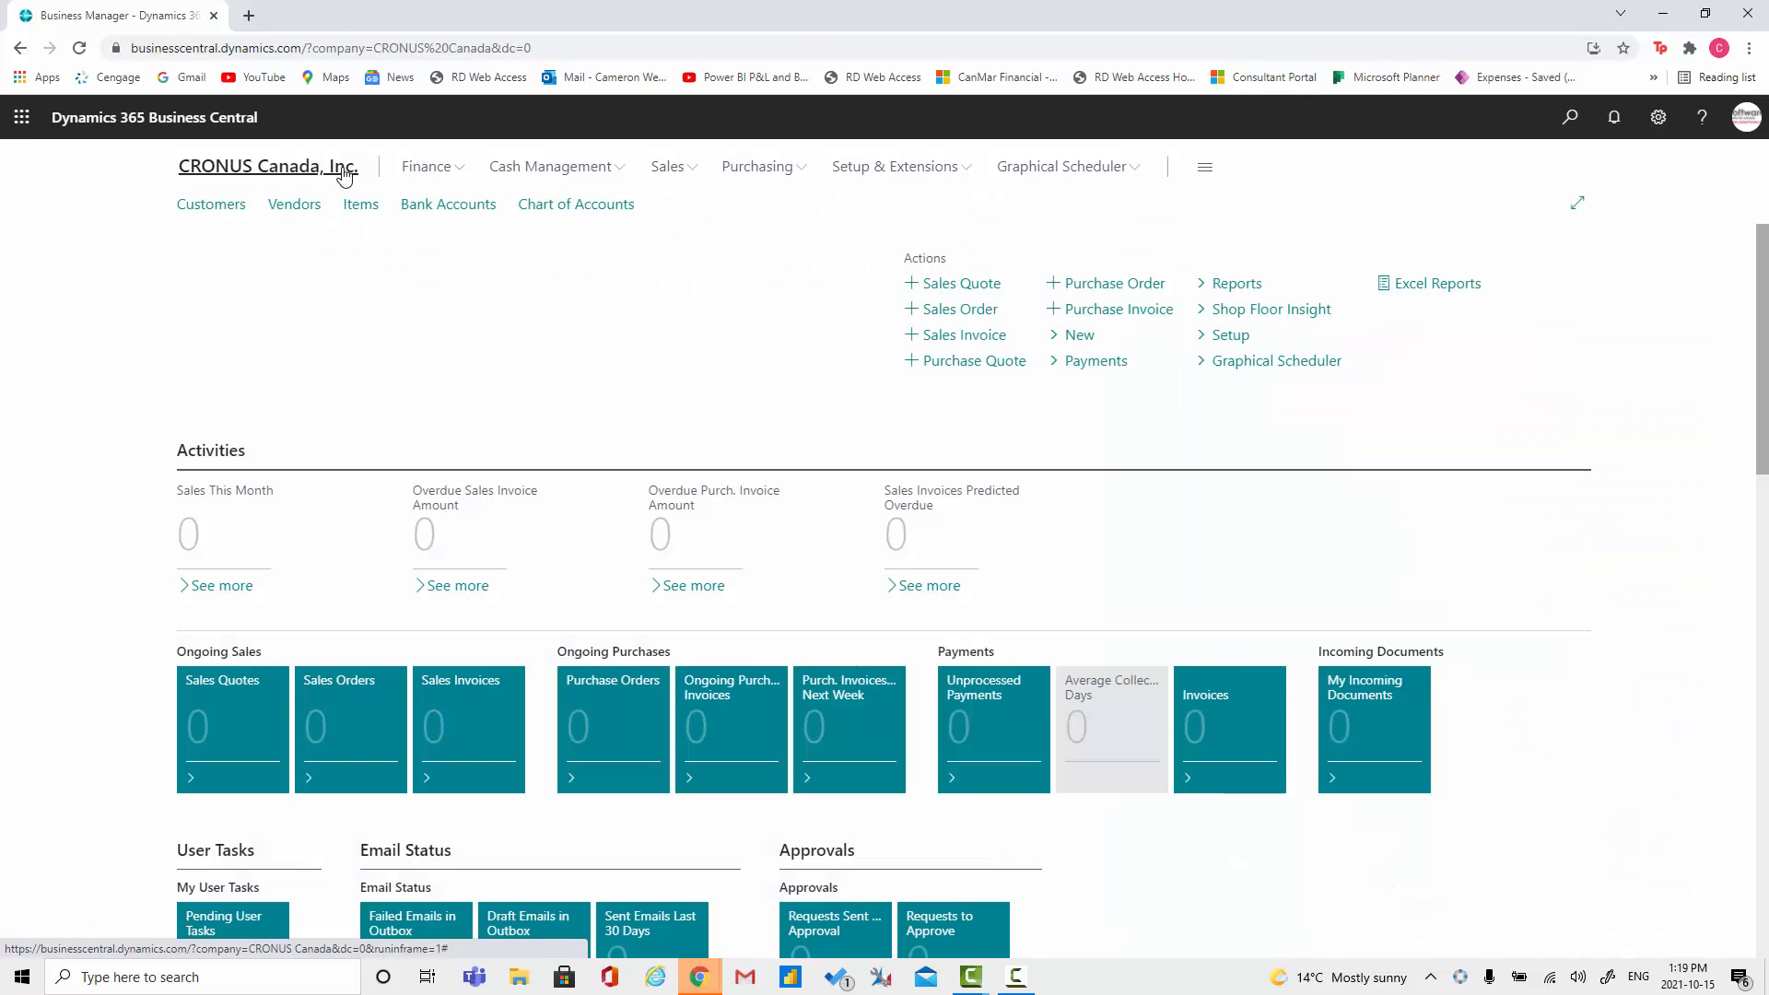